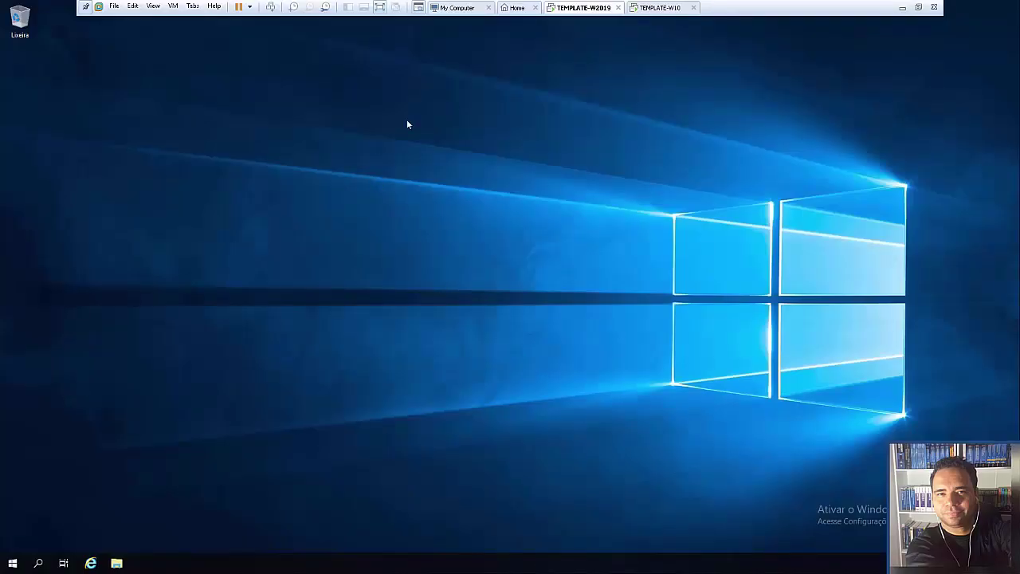
- Look at the TEMPLATE-W10 virtual machine, then return to TEMPLATE-W2019
left_click(658, 8)
left_click(585, 8)
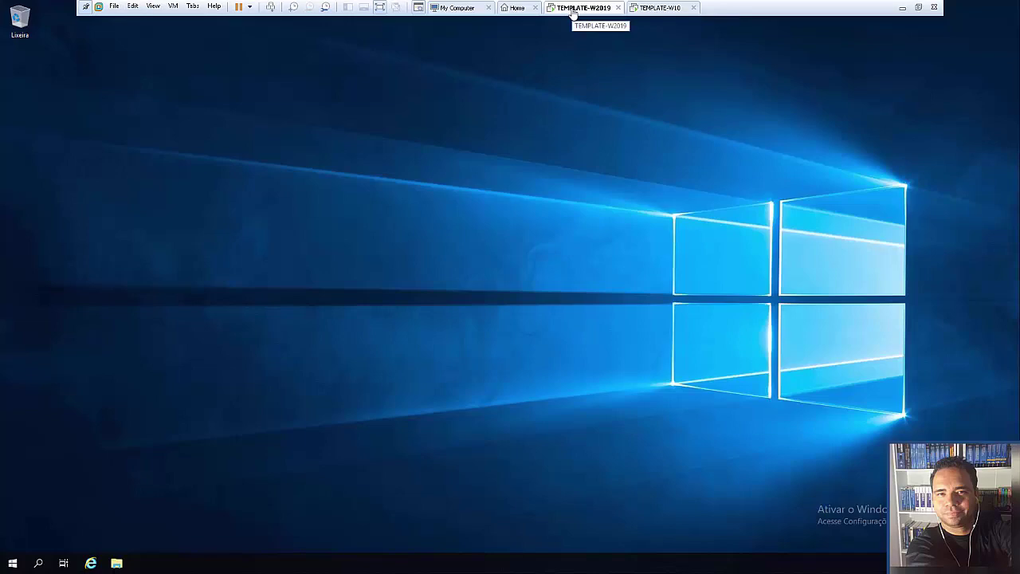
left_click(658, 9)
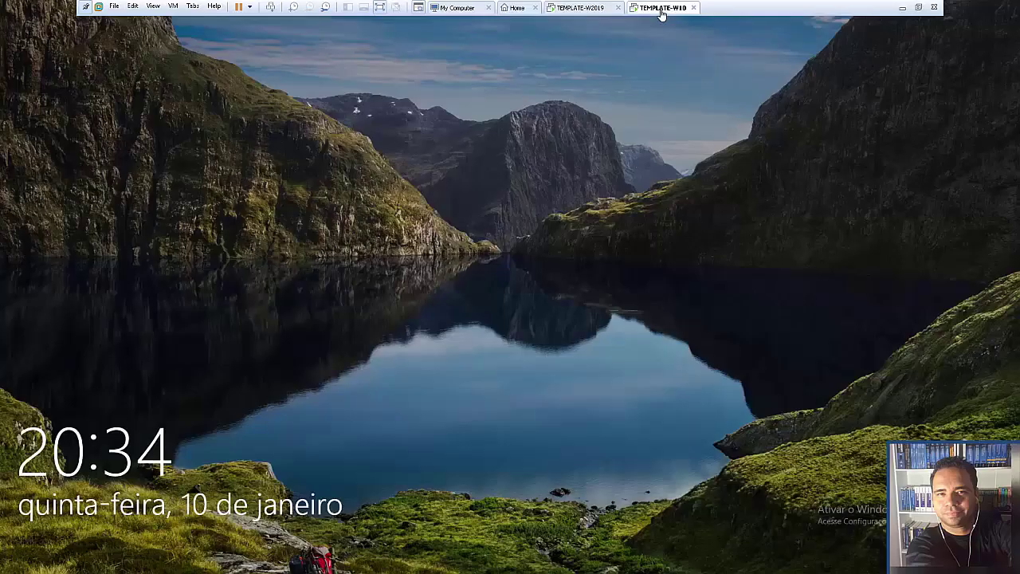
left_click(598, 10)
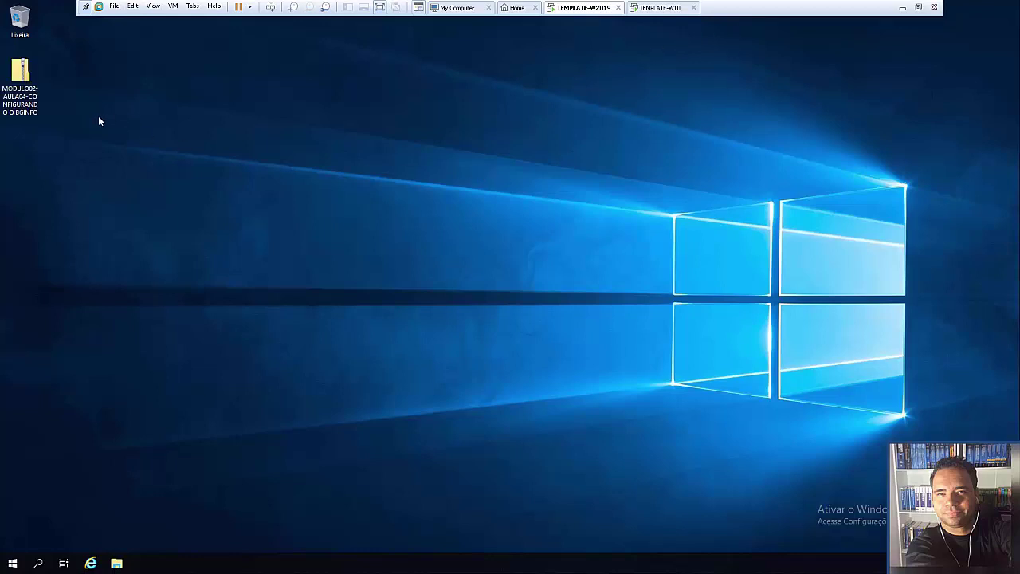
- Extract the zipped "MODULO02-AULA04-CONFIGURANDO O BGINFO" archive into a folder of the same name on the desktop
left_click_drag(20, 75, 226, 128)
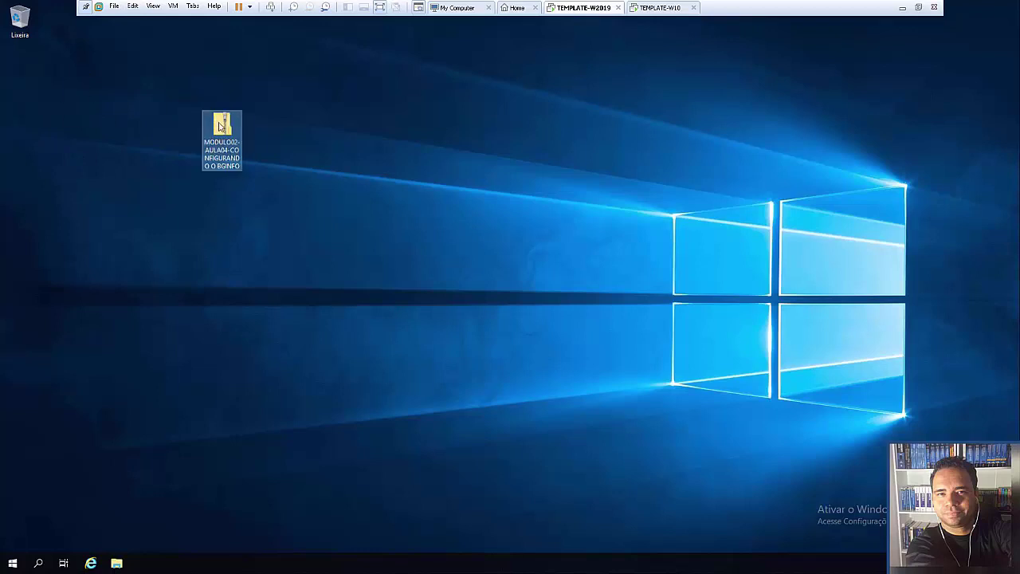
right_click(226, 127)
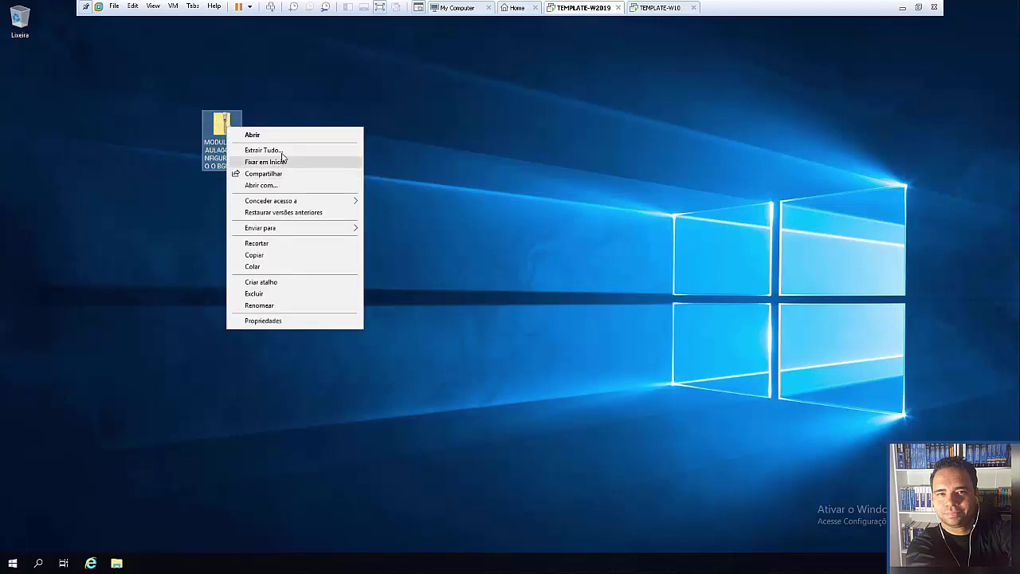
left_click(279, 161)
key("Return")
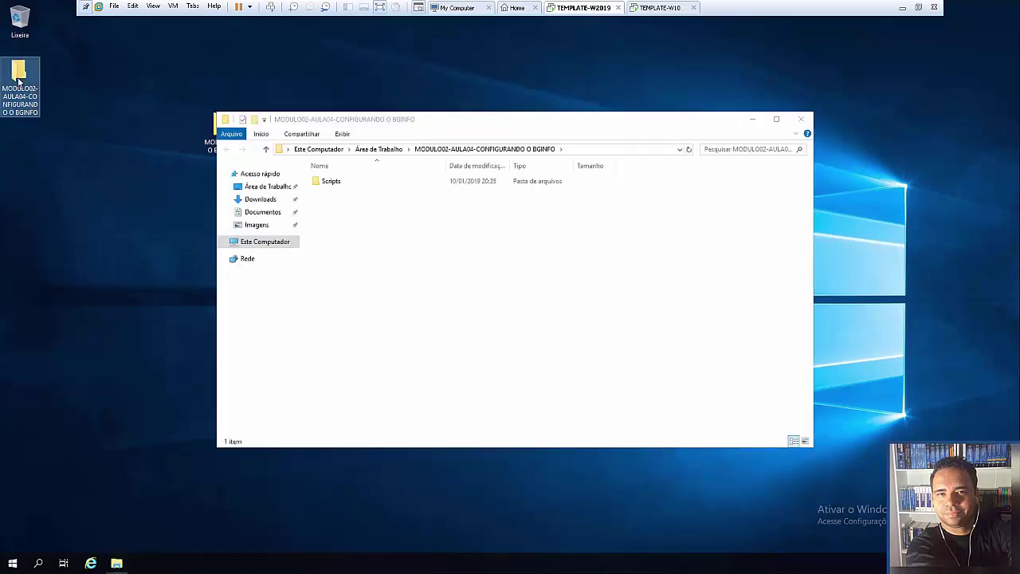
- Copy the Scripts folder from the extracted lesson folder to the root of Disco Local (C:)
left_click_drag(502, 129, 650, 127)
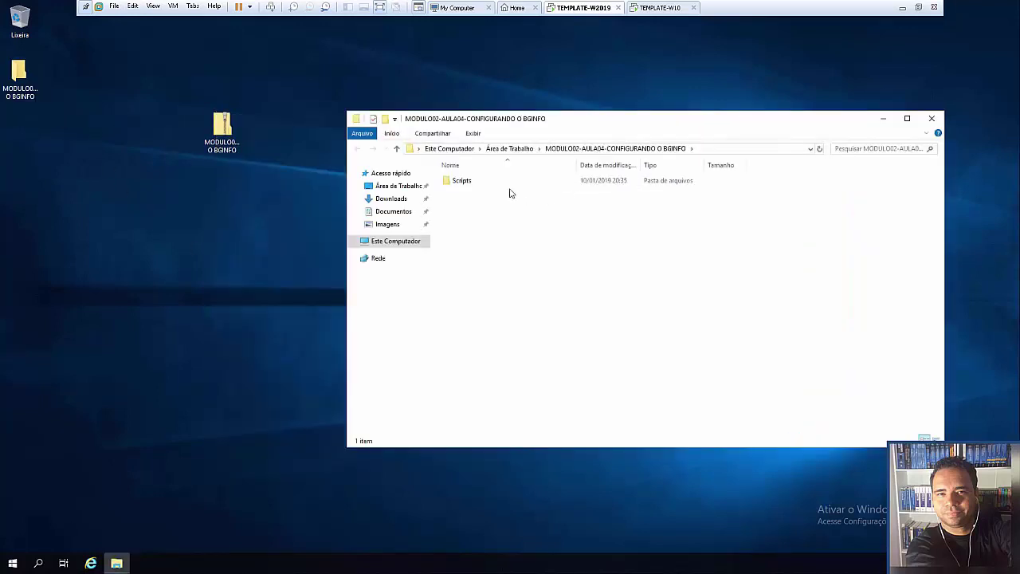
double_click(456, 182)
left_click(358, 152)
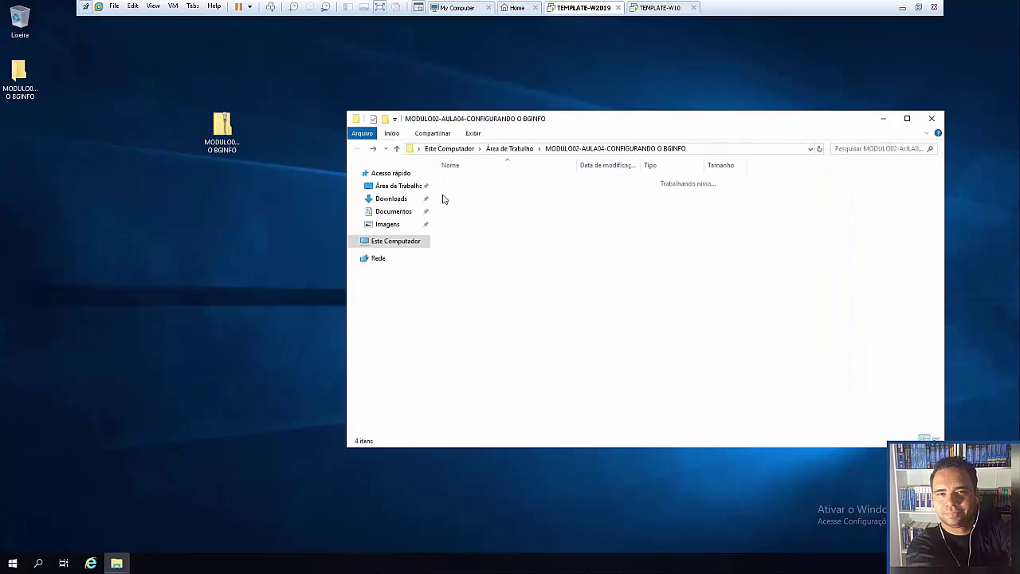
right_click(458, 181)
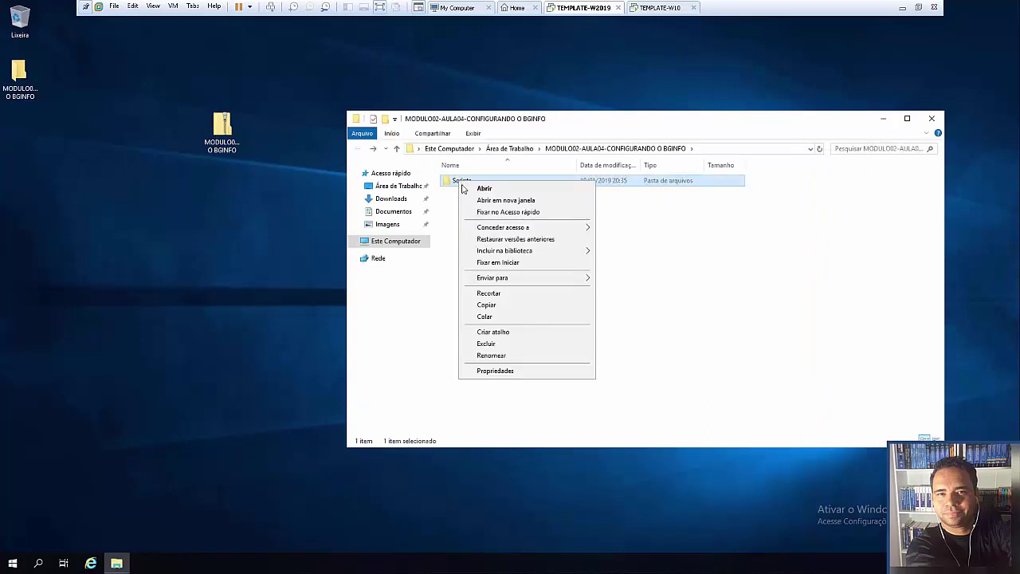
left_click(501, 306)
left_click(395, 242)
double_click(501, 287)
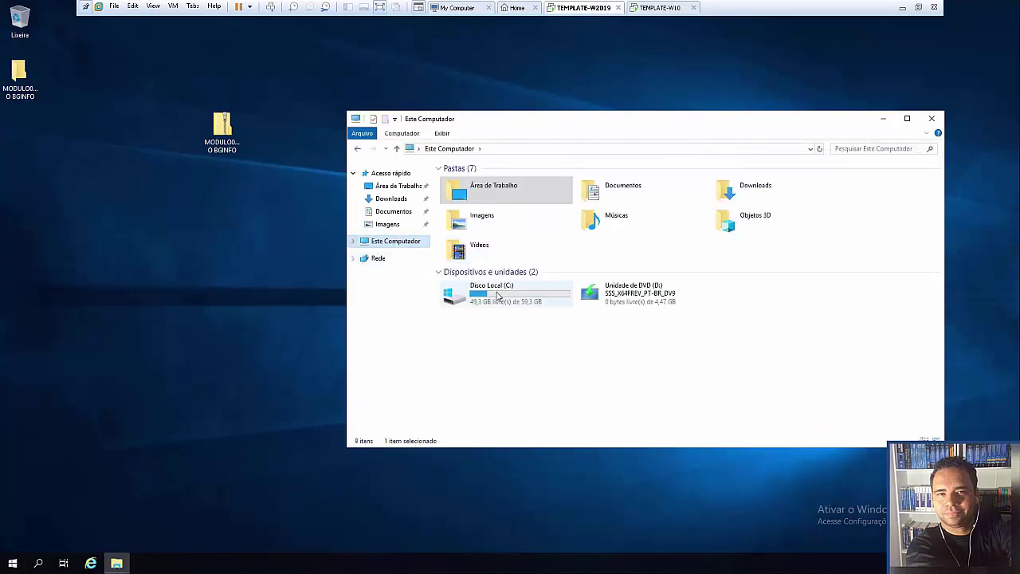
right_click(498, 257)
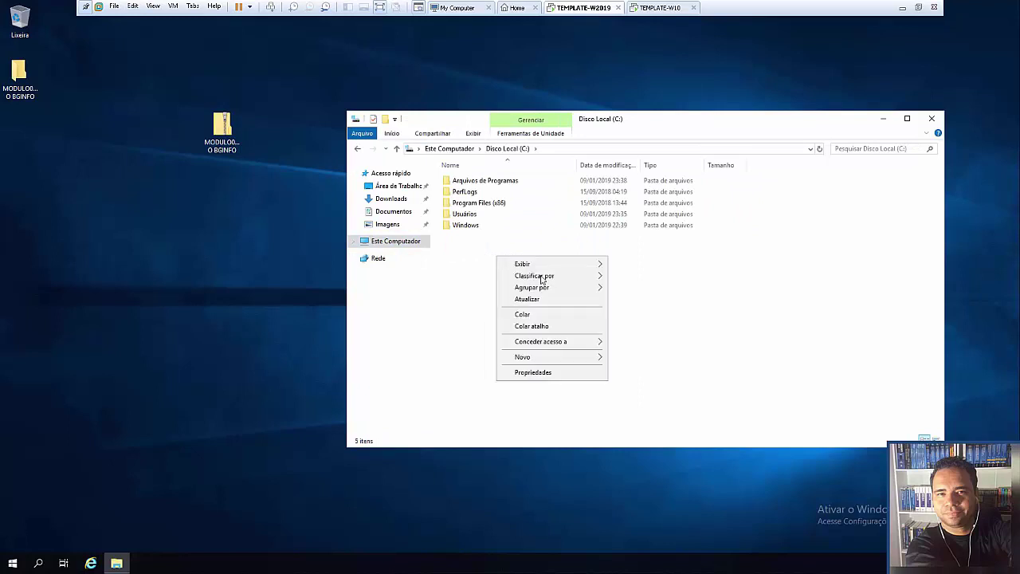
left_click(524, 314)
left_click(533, 317)
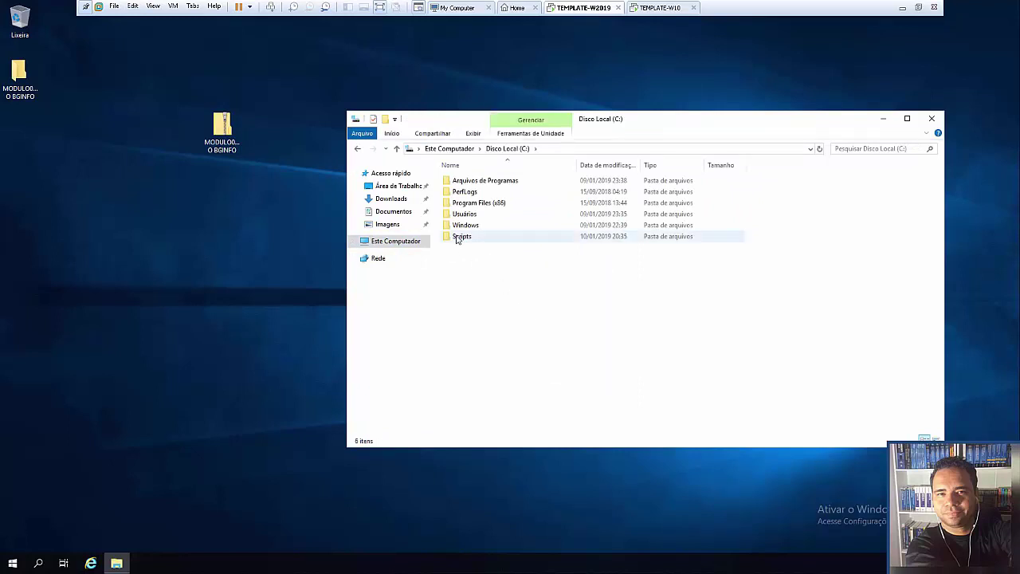
- Open C:\Scripts, view the fundo image full-window in Paint, and close it again
double_click(461, 237)
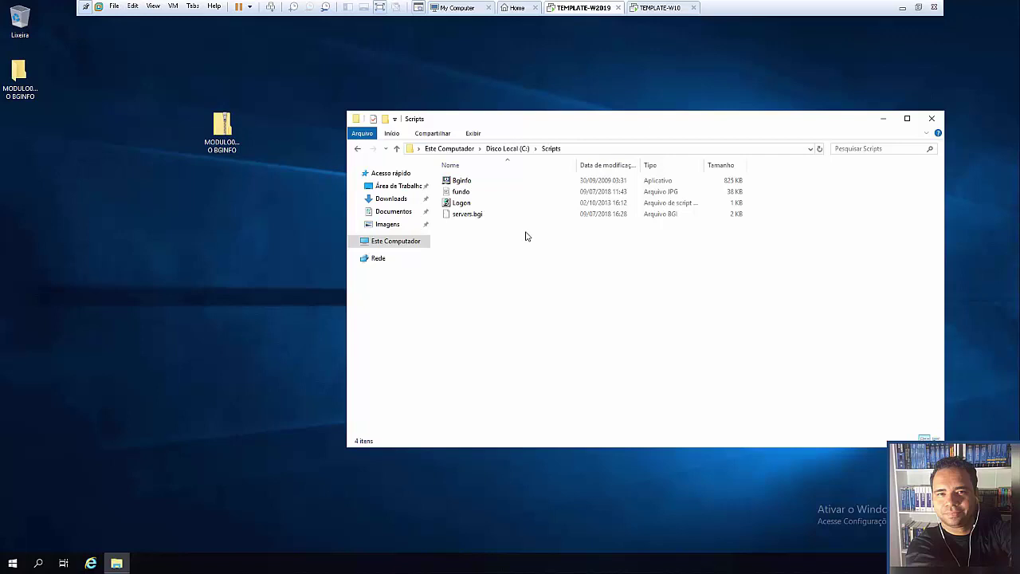
left_click(462, 195)
right_click(462, 199)
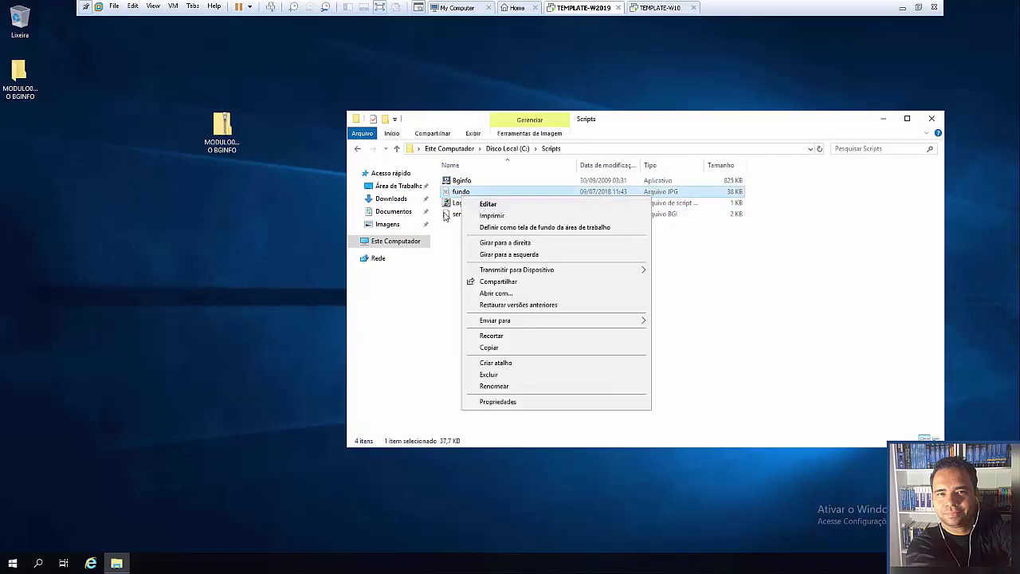
left_click(453, 196)
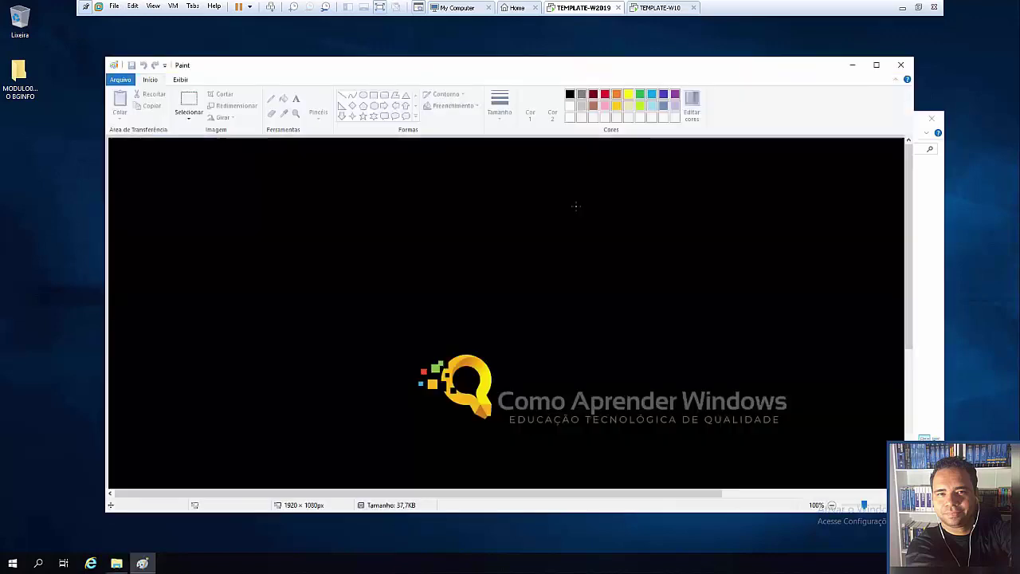
left_click(874, 65)
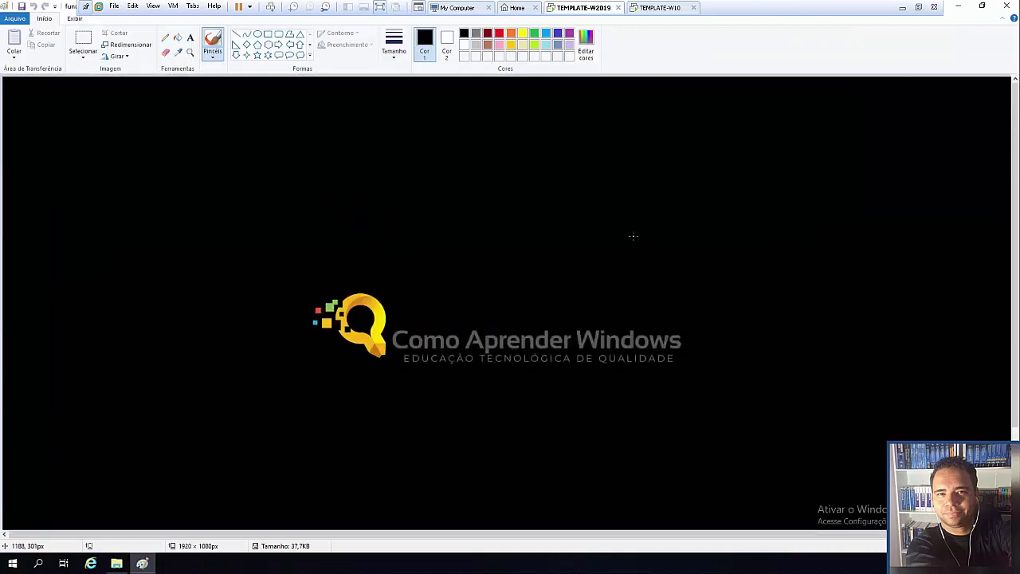
left_click(1006, 6)
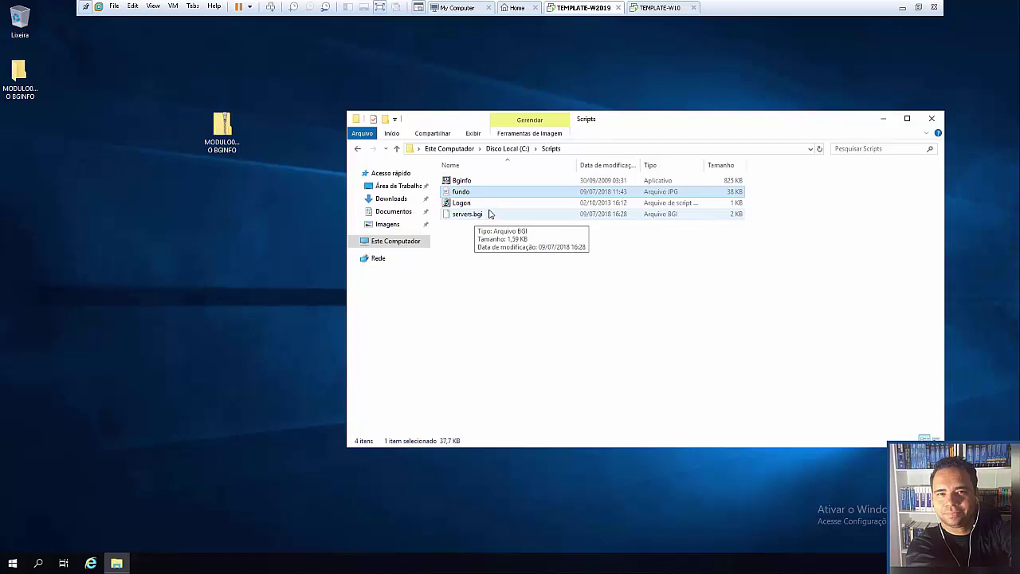
- Launch Bginfo from C:\Scripts and accept its license agreement
right_click(461, 182)
left_click(483, 192)
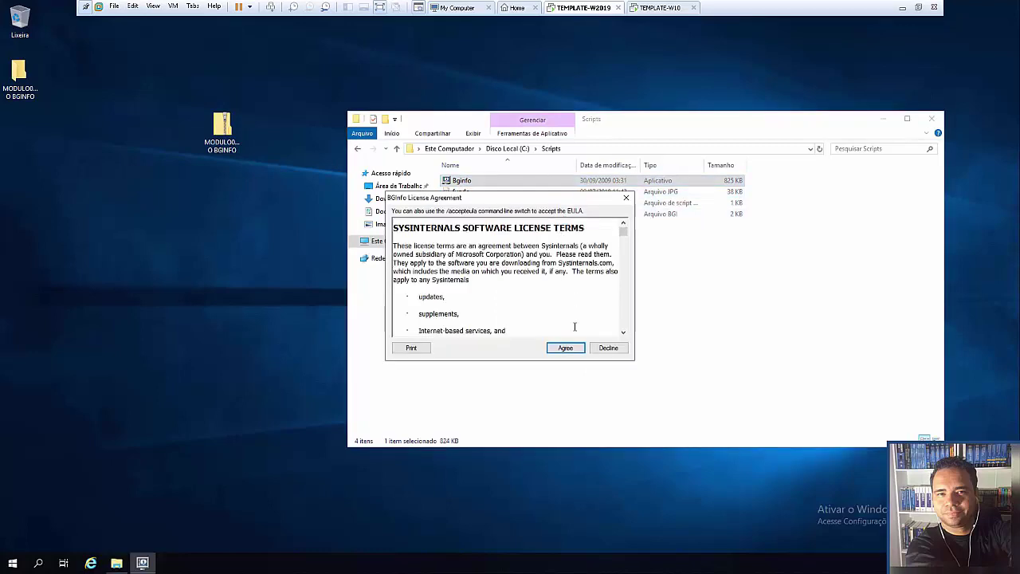
left_click(571, 348)
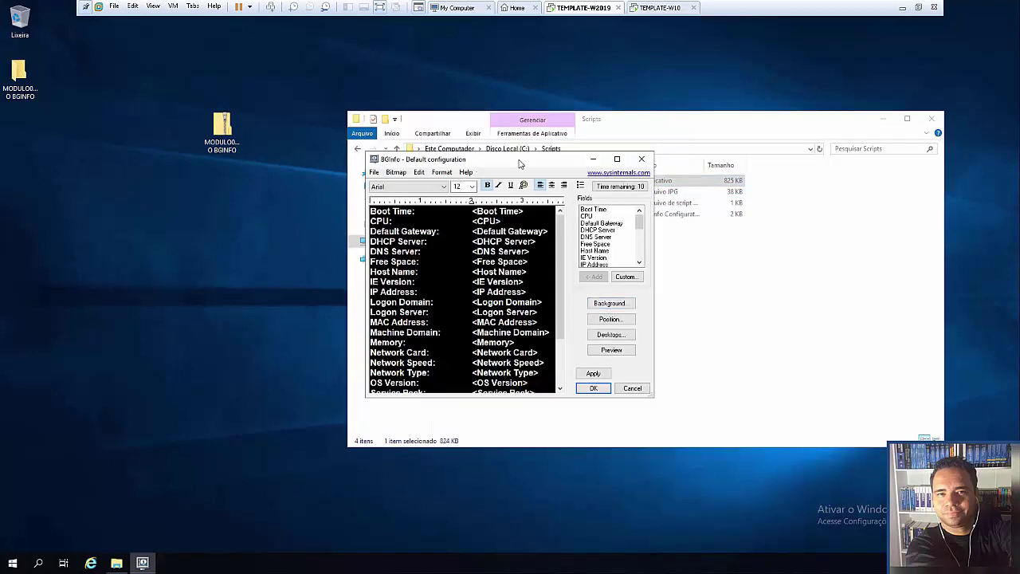
- Load the servers configuration from C:\Scripts into BGInfo without saving the default configuration, and maximize the window
left_click_drag(519, 161, 695, 139)
left_click(549, 151)
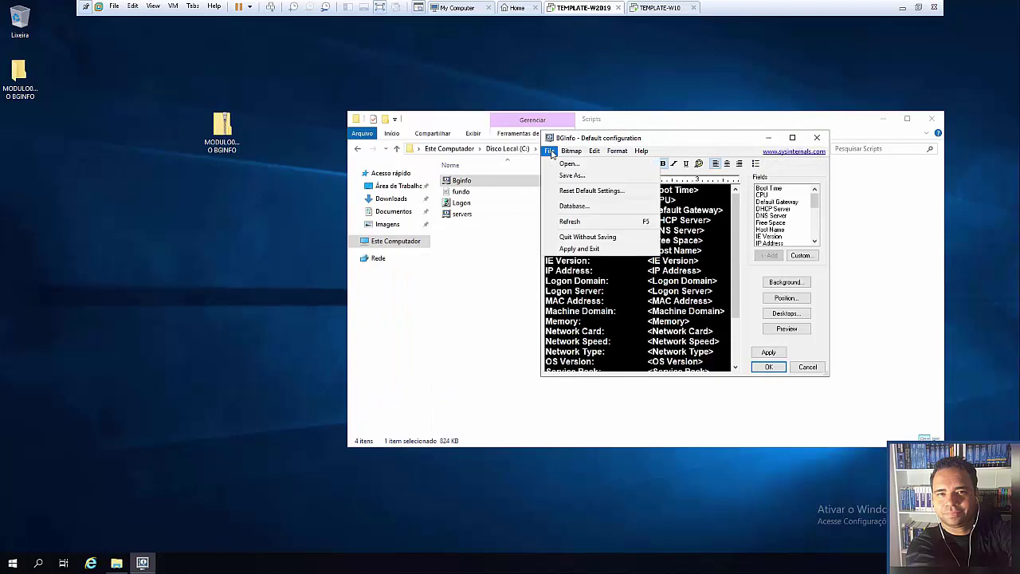
left_click(559, 158)
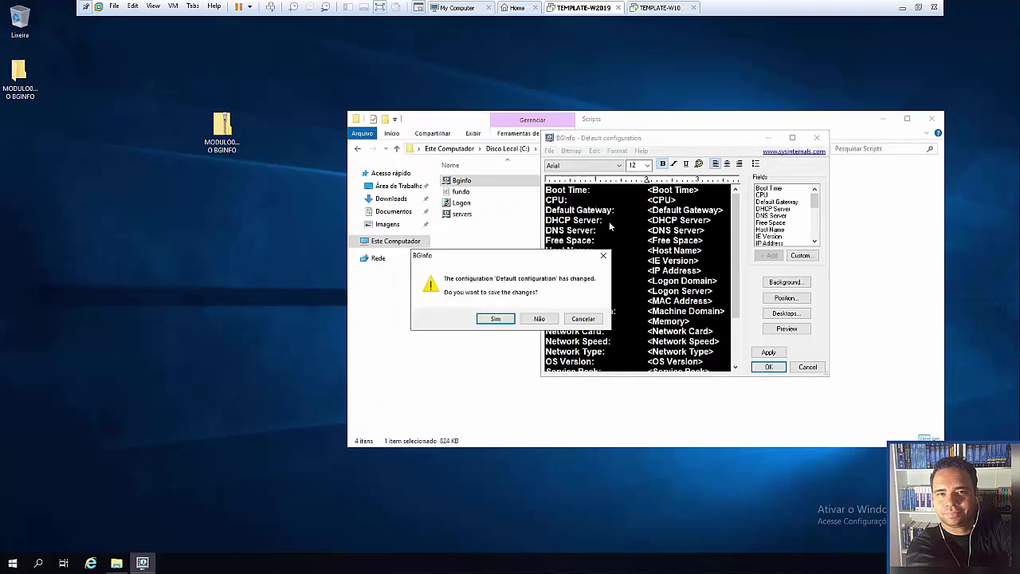
left_click(540, 319)
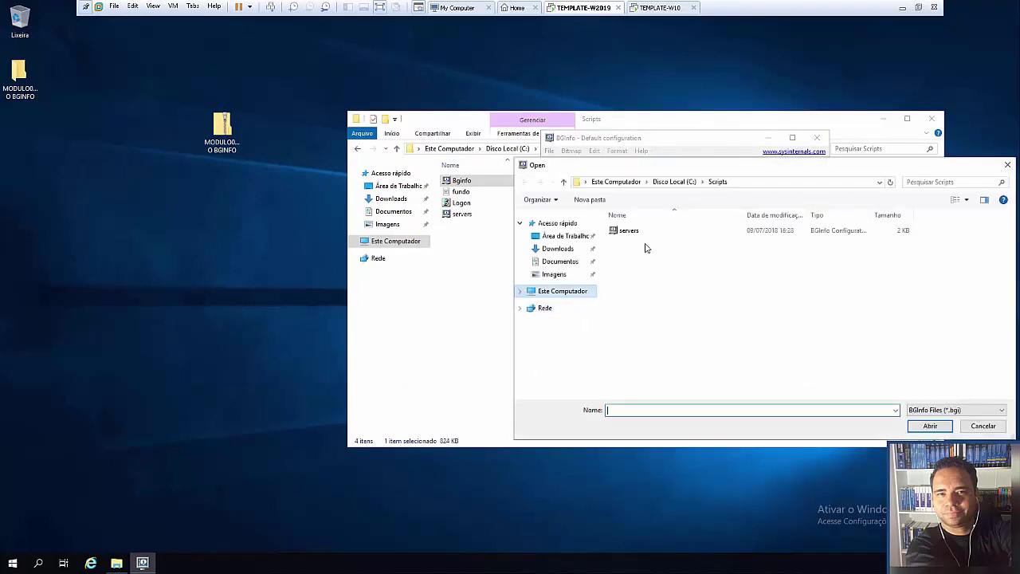
left_click(622, 232)
left_click(926, 425)
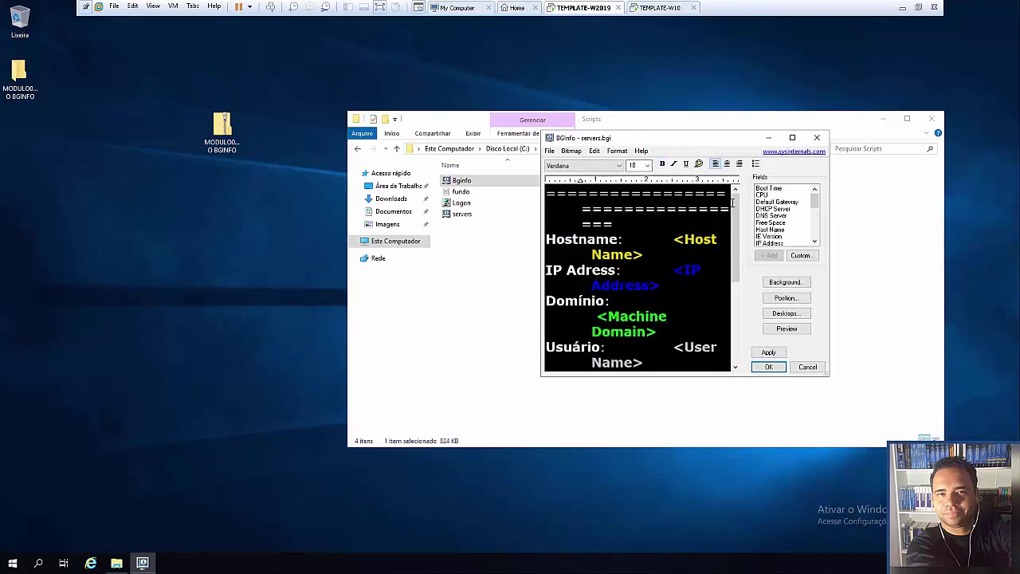
left_click(792, 137)
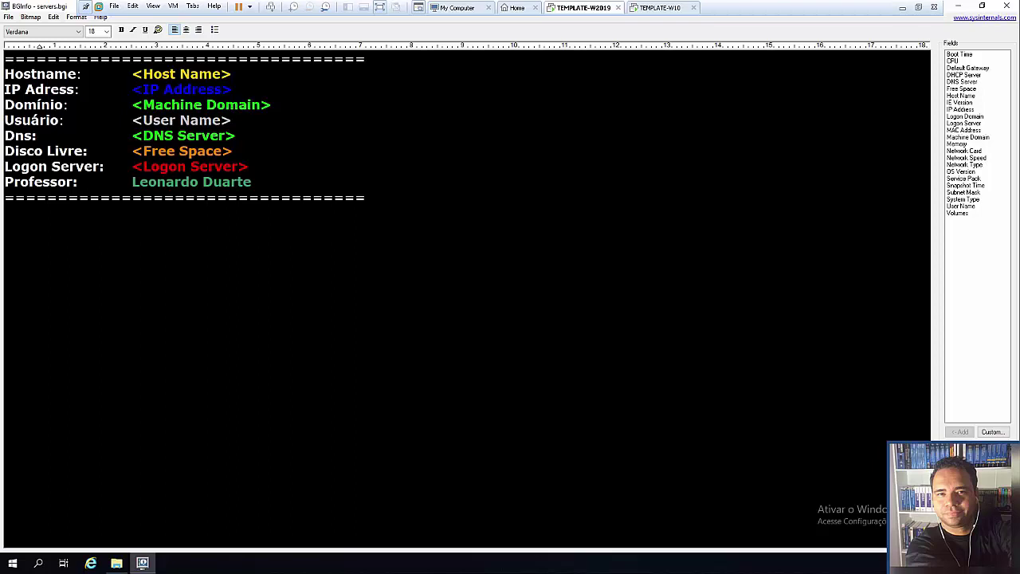
- Review the position and background settings of the servers configuration without changing them, and close BGInfo
key("alt+p")
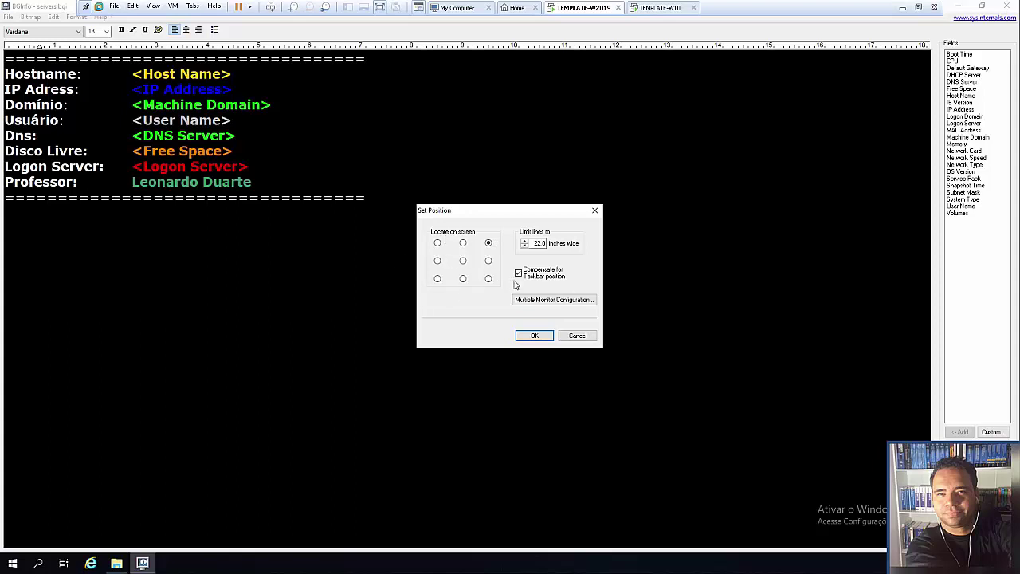
left_click(588, 340)
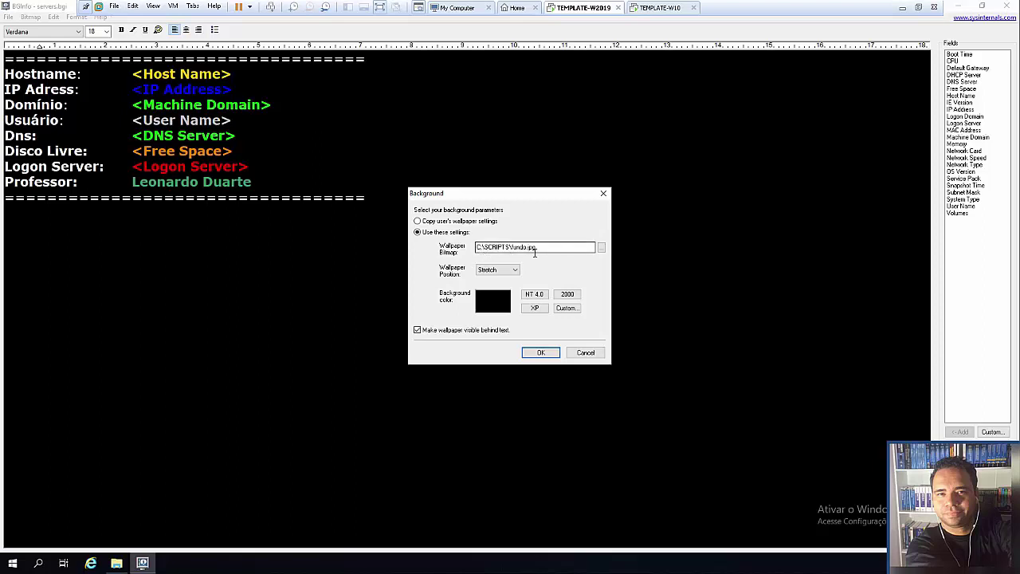
left_click(586, 353)
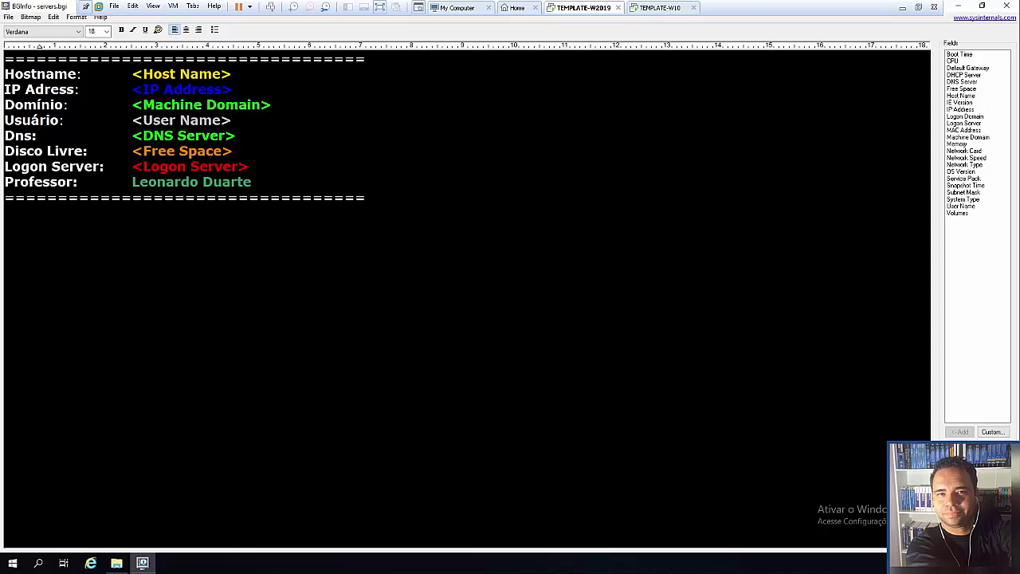
key("alt+F4")
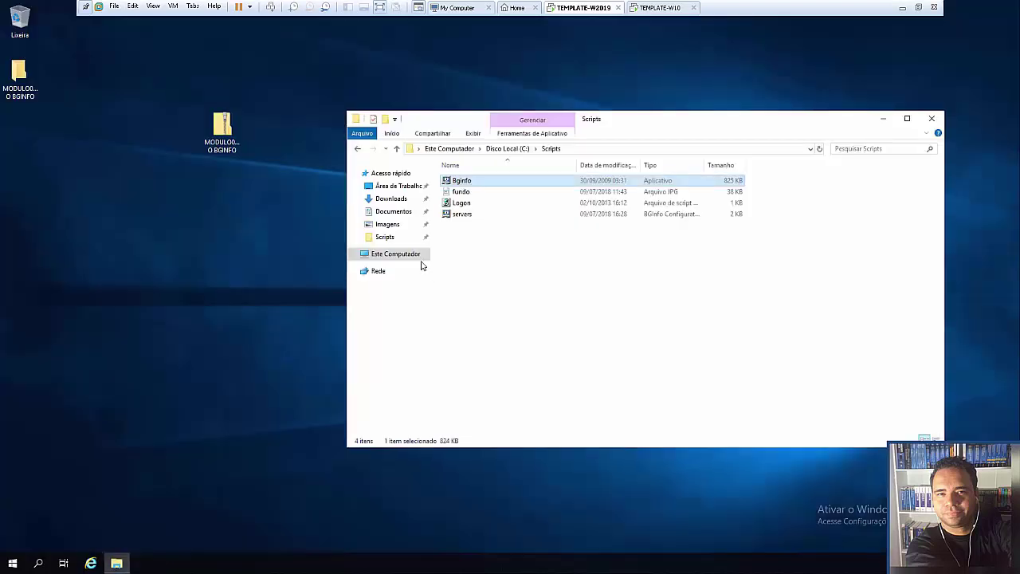
- Open the Logon script for editing, examine its WshShell.Run line, and close it
right_click(453, 204)
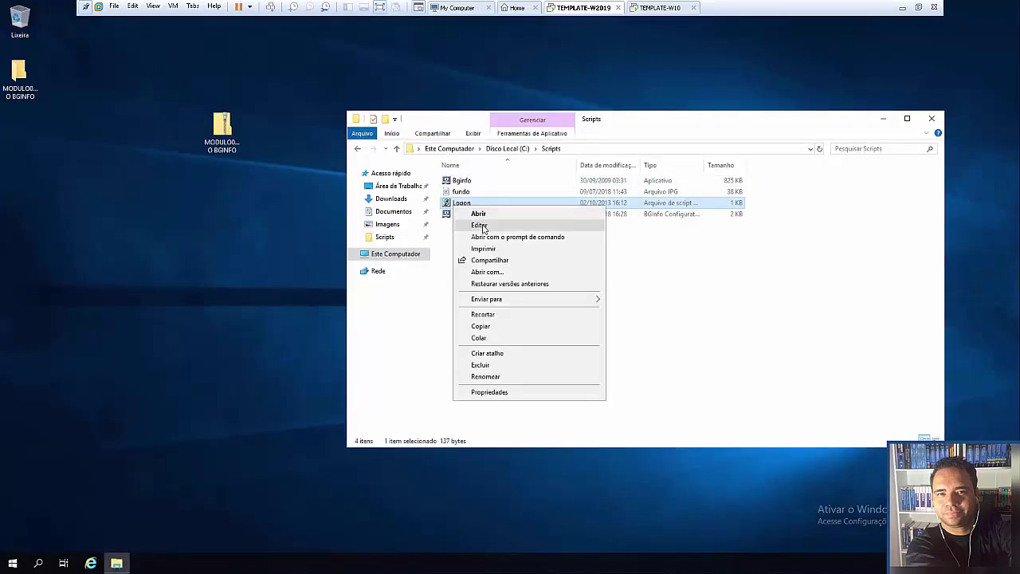
left_click(481, 224)
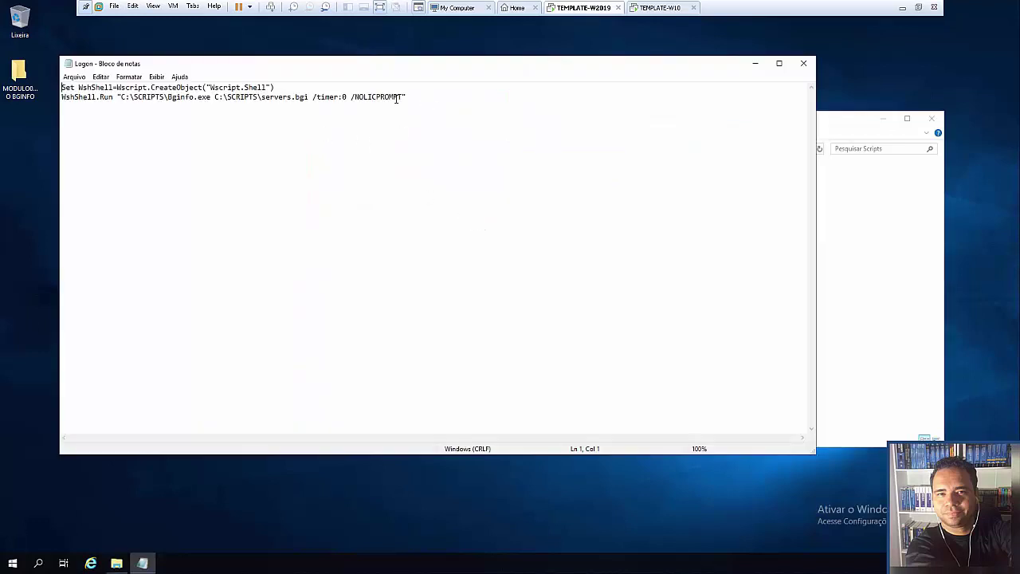
left_click_drag(406, 98, 62, 98)
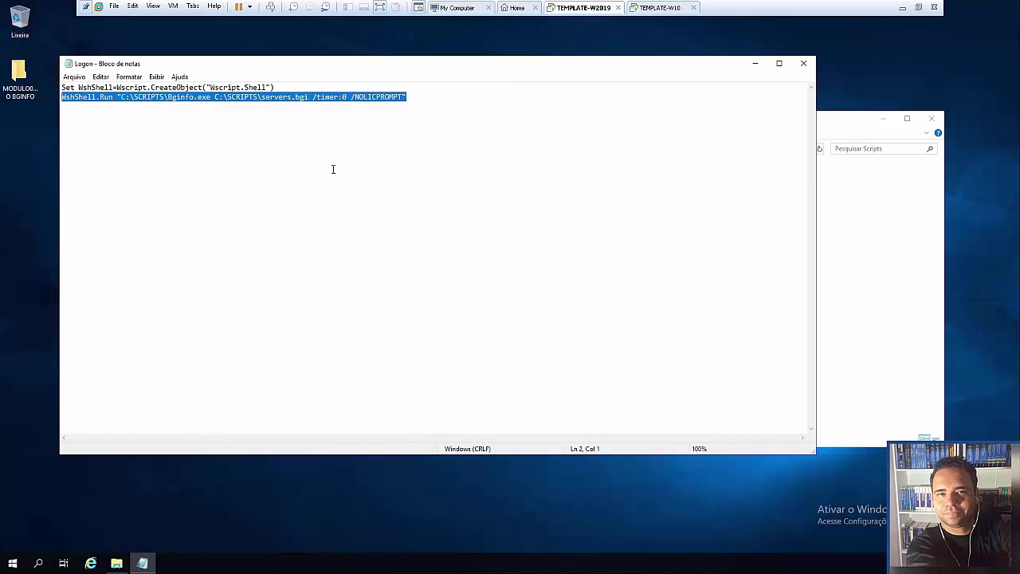
left_click(803, 63)
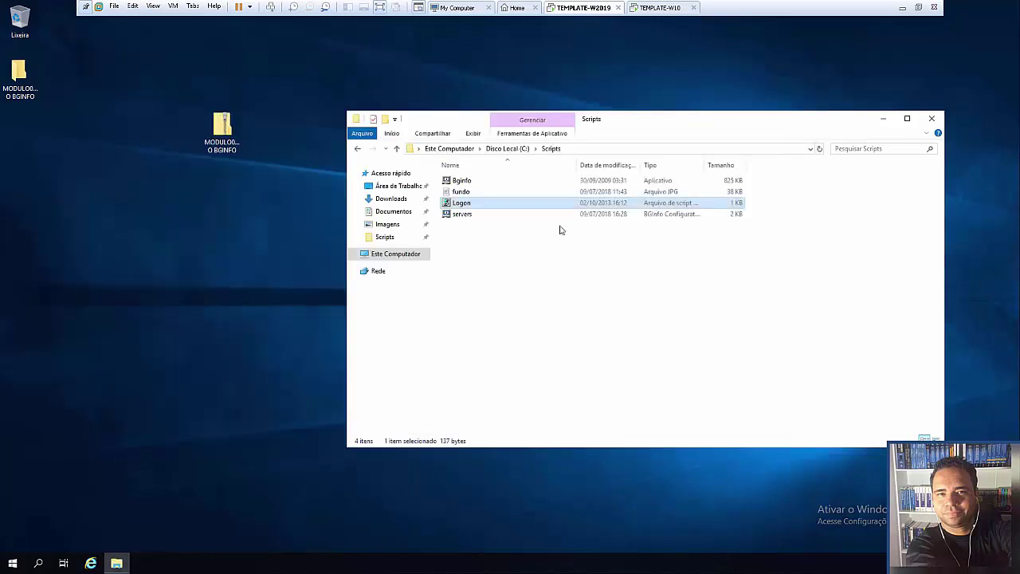
- Run the Logon script from C:\Scripts and move the folder window aside to check the desktop background
right_click(464, 209)
left_click(499, 215)
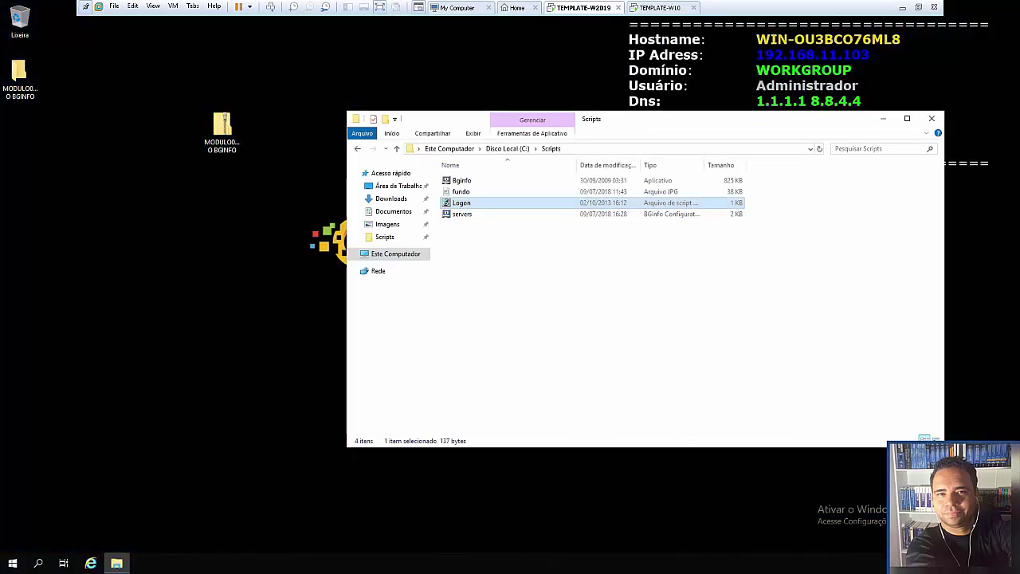
left_click_drag(587, 273, 560, 344)
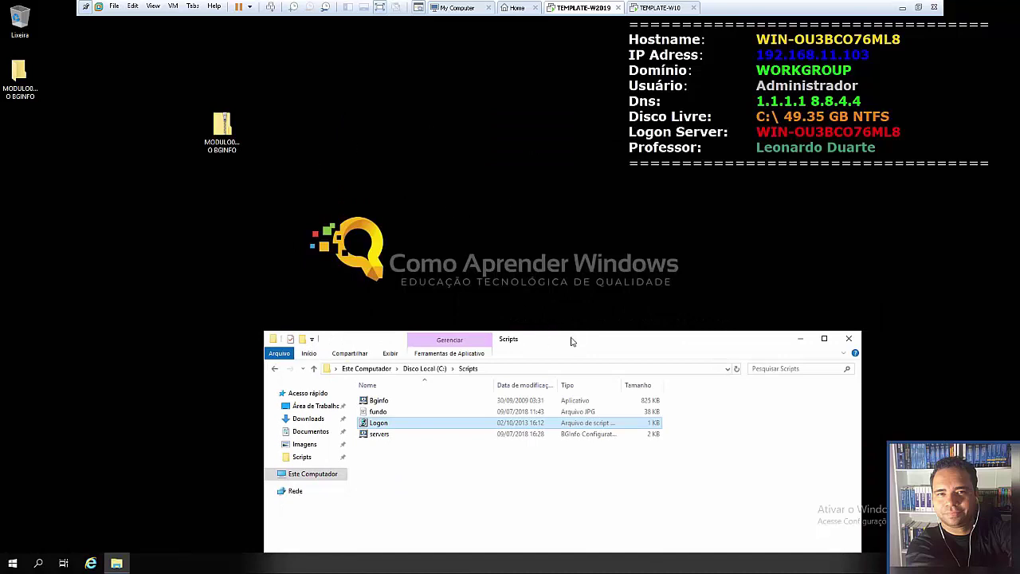
left_click_drag(565, 341, 657, 76)
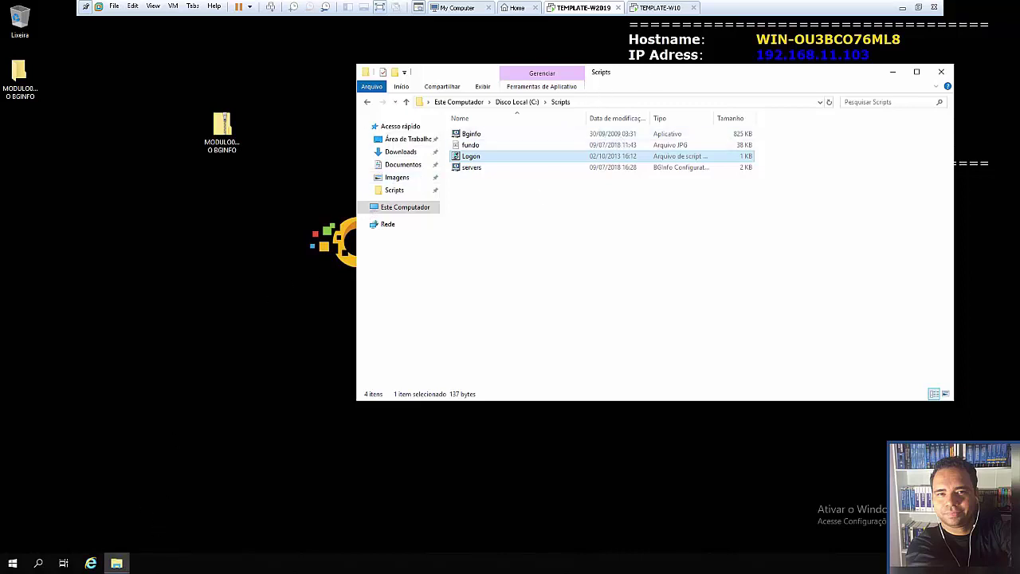
- Move the Scripts window clear of the desktop information and show file name extensions for its files
left_click_drag(643, 69, 310, 89)
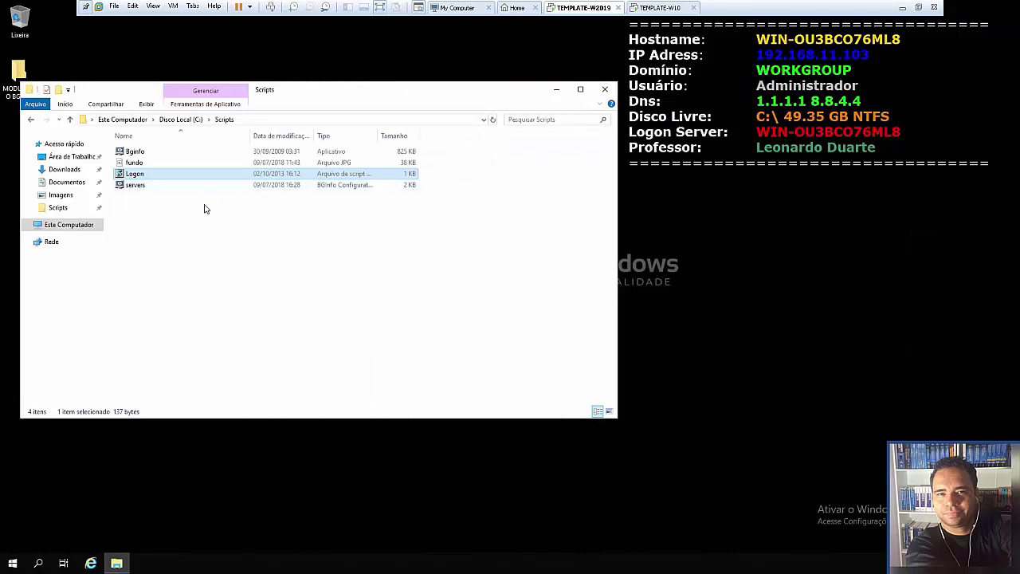
left_click(146, 106)
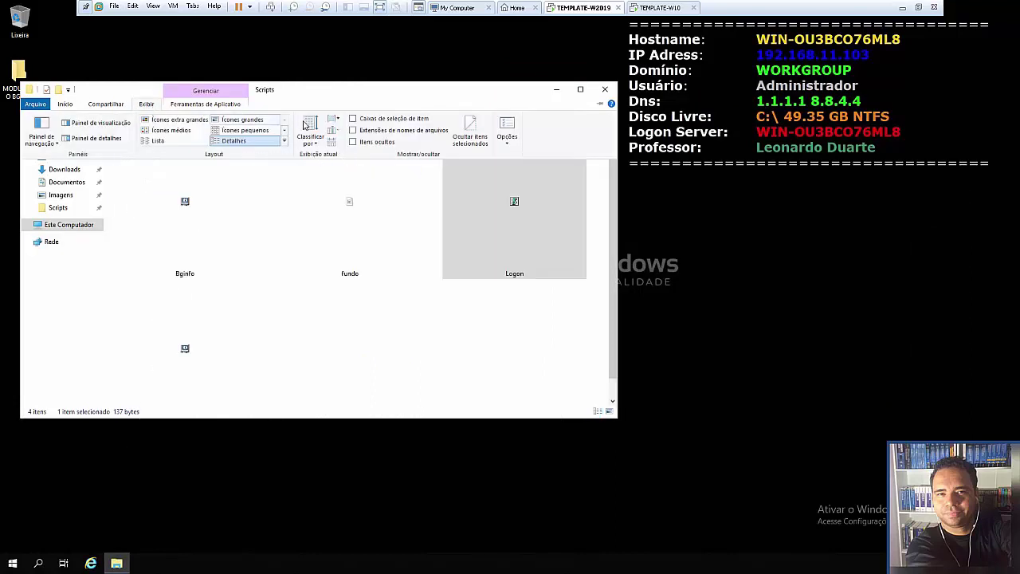
left_click(355, 135)
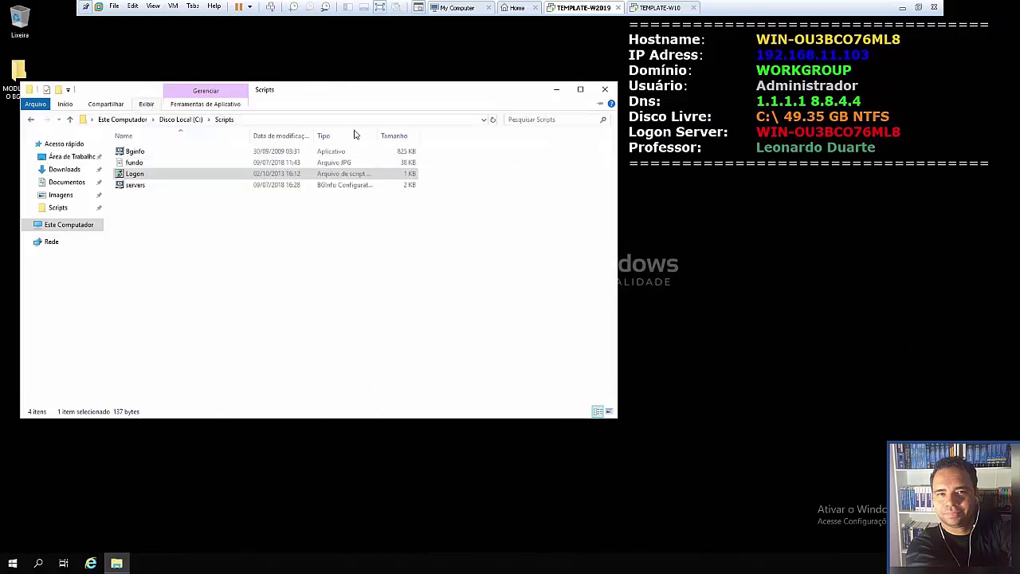
left_click(146, 104)
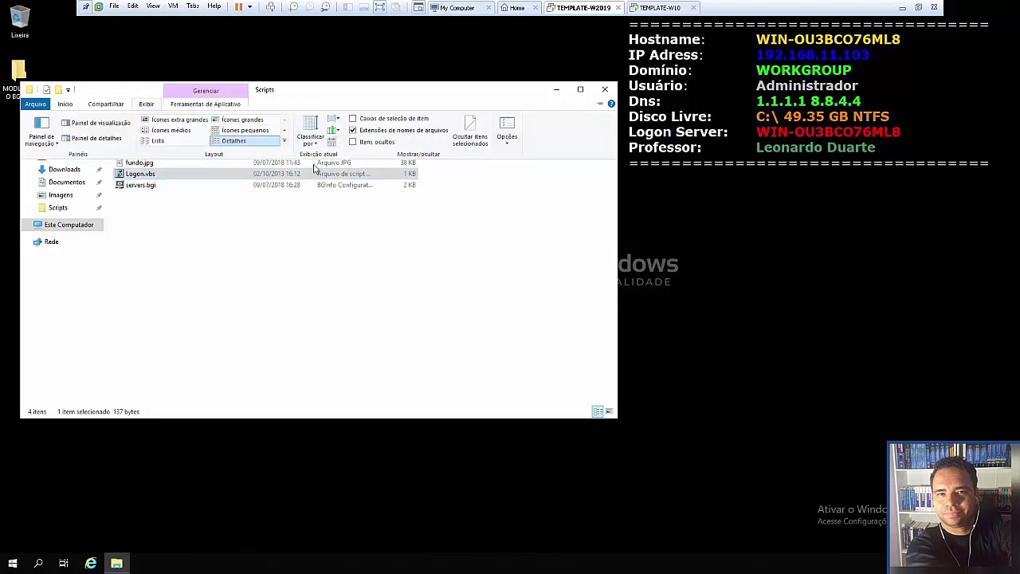
left_click(139, 239)
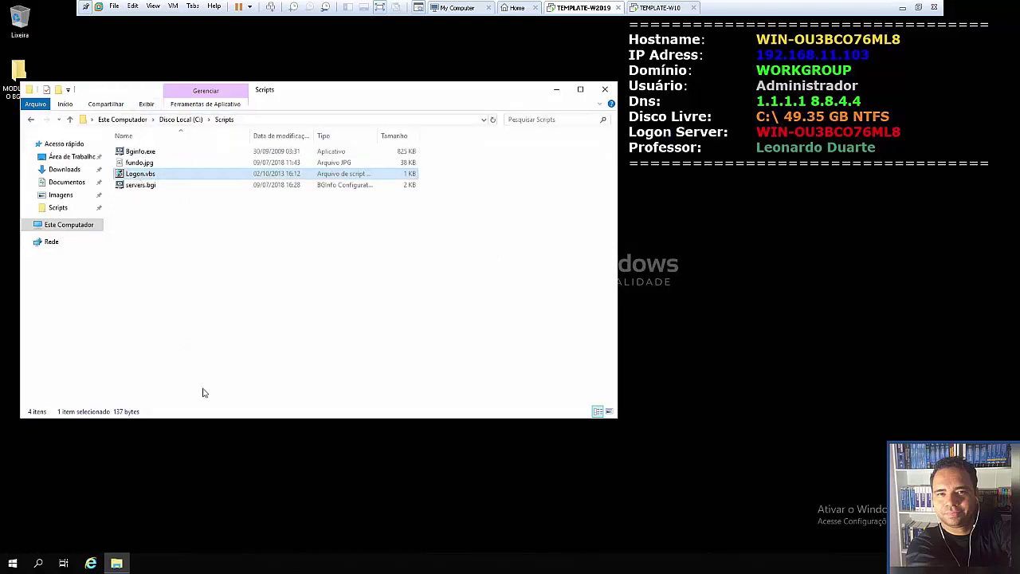
- Unpin File Explorer from the taskbar
left_click(116, 563)
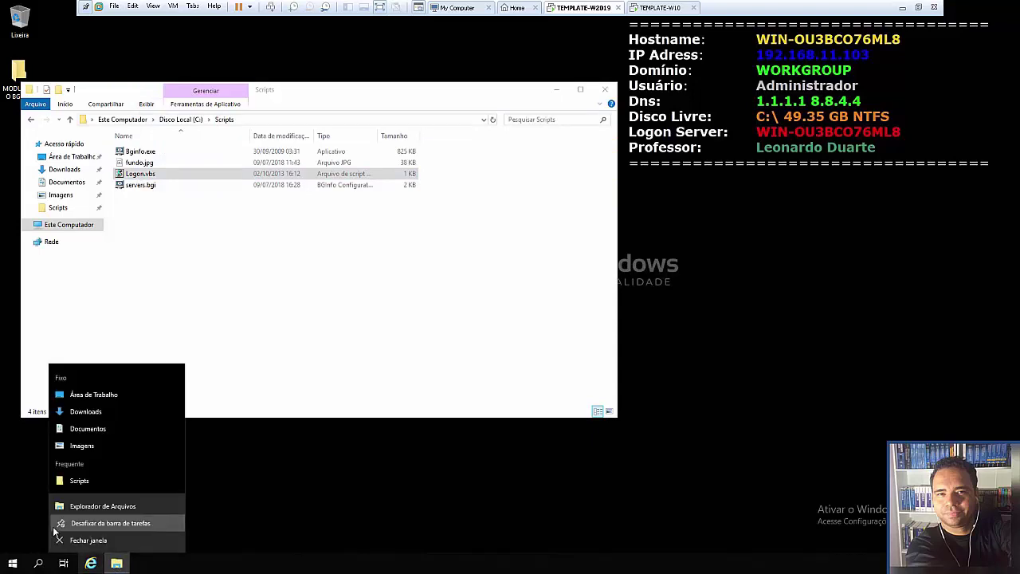
left_click(57, 522)
left_click(221, 329)
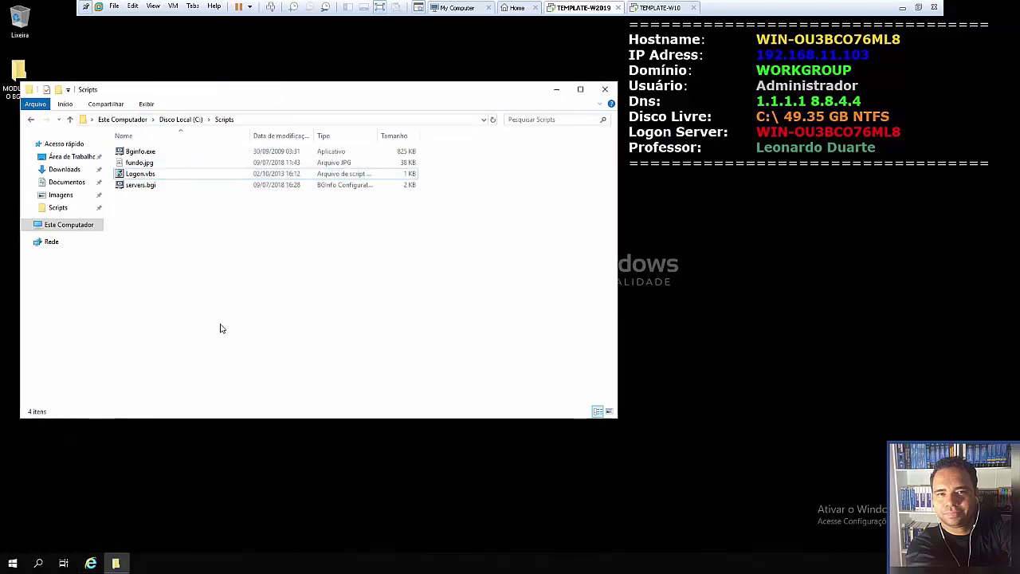
- Open drive C: in a second File Explorer window beside the Scripts window and show hidden items
key("super+e")
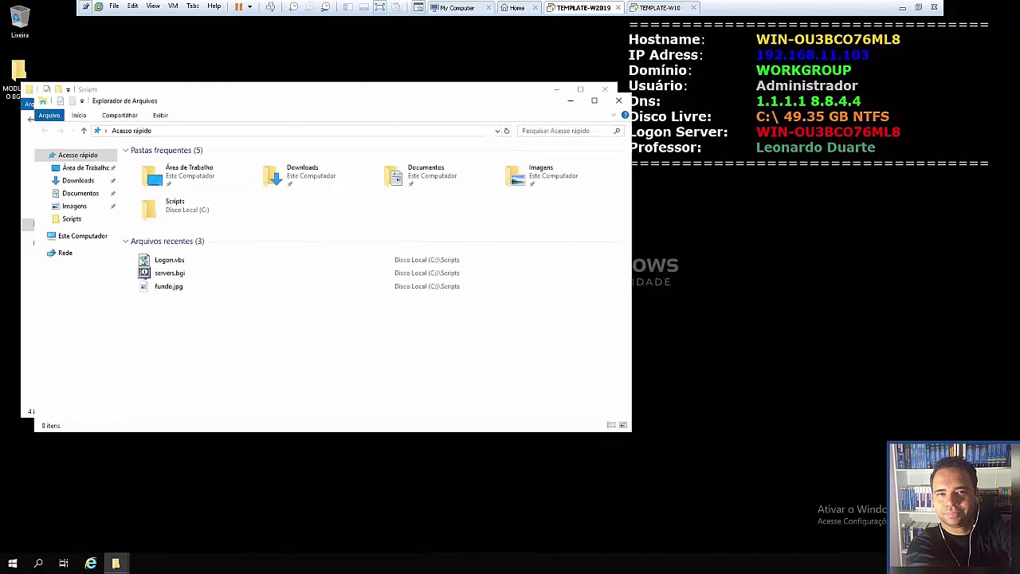
left_click_drag(279, 104, 602, 107)
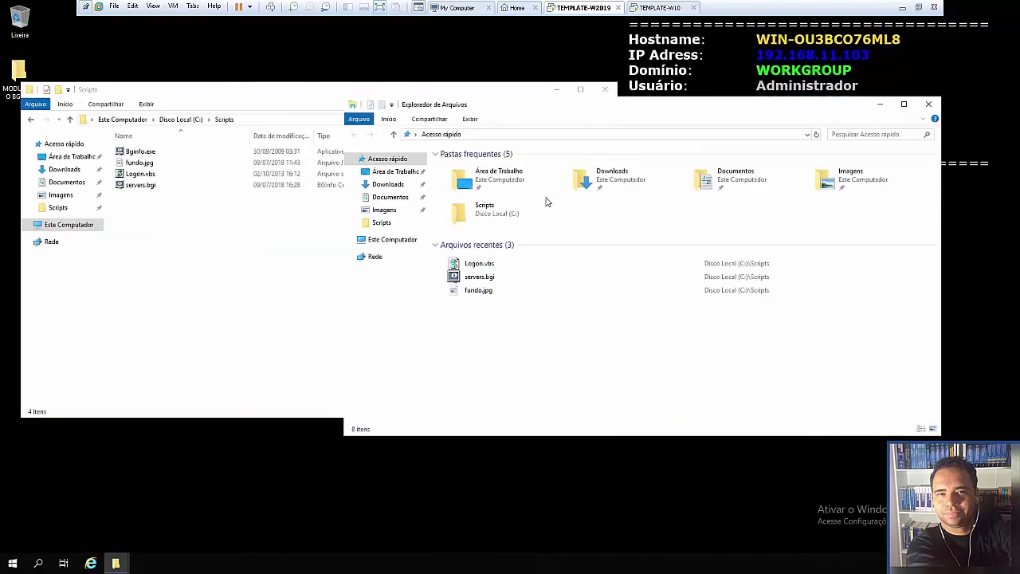
left_click(392, 240)
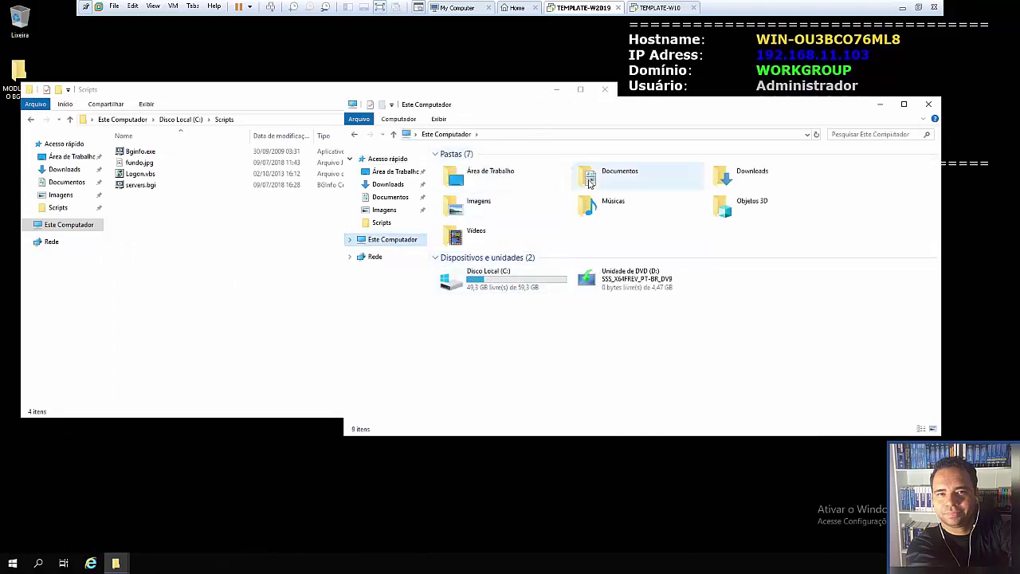
double_click(500, 282)
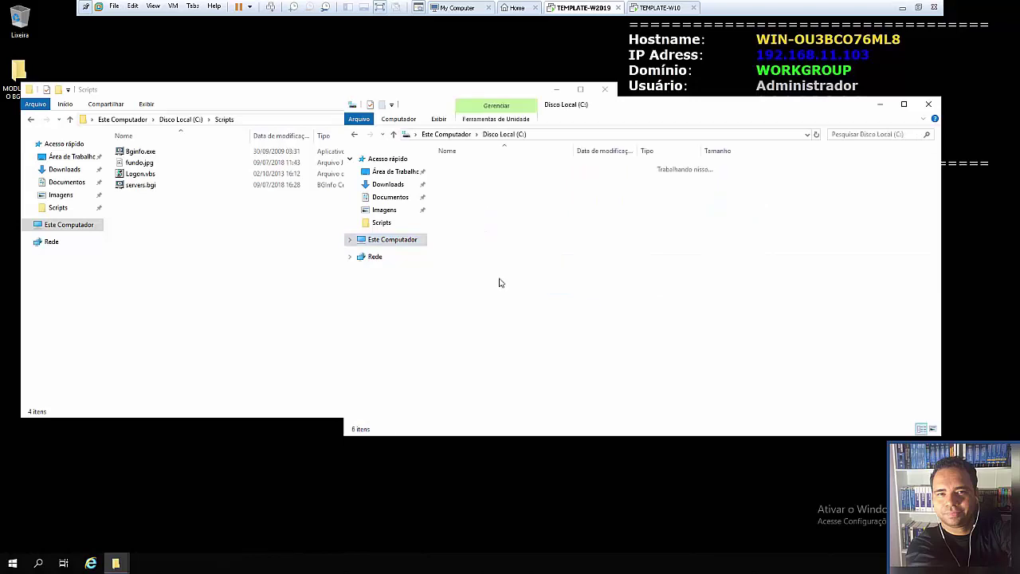
left_click(470, 119)
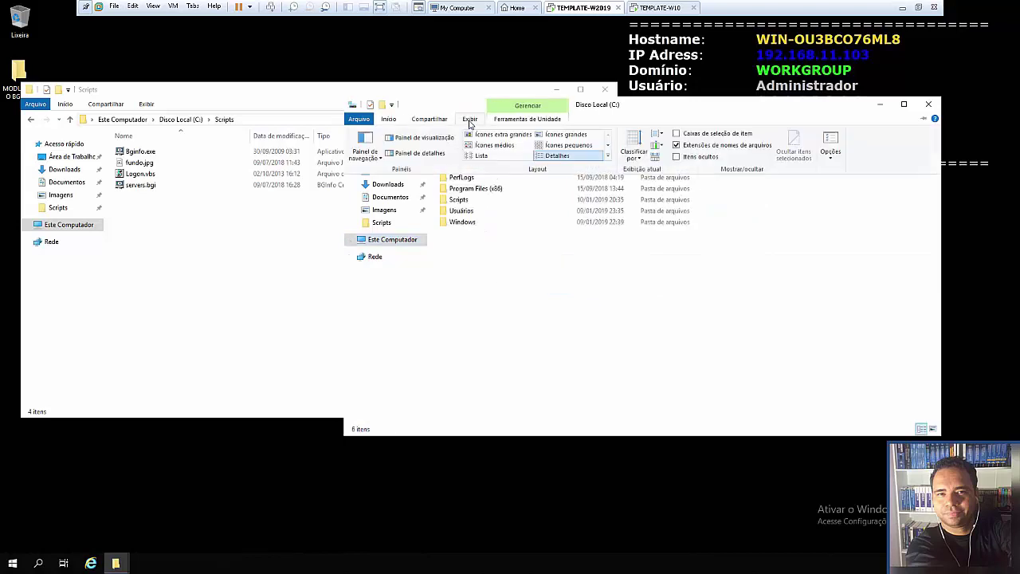
left_click(676, 157)
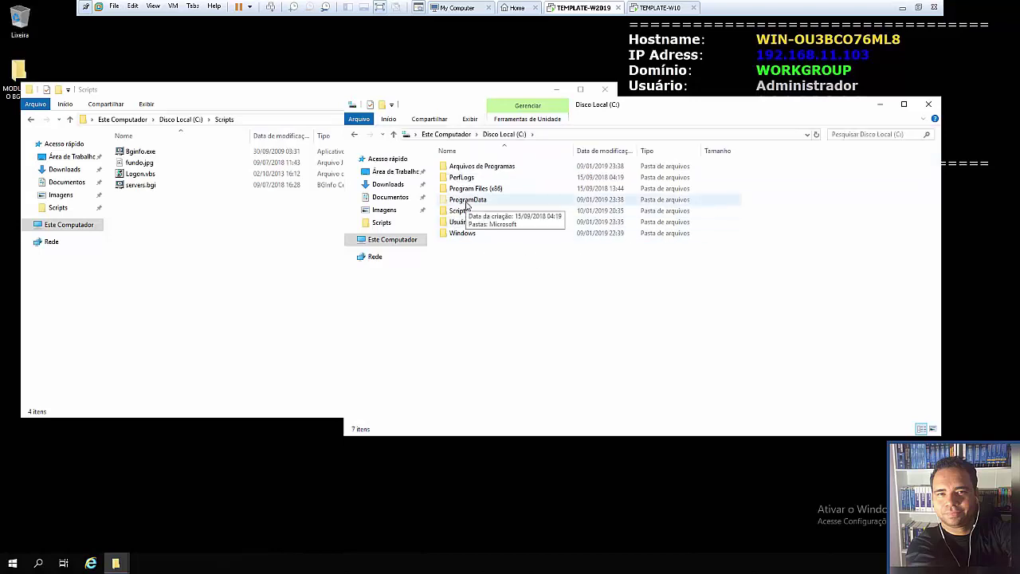
- Go to the startup folder C:\ProgramData\Microsoft\Windows\Menu Iniciar\Programas\Inicializar
double_click(467, 199)
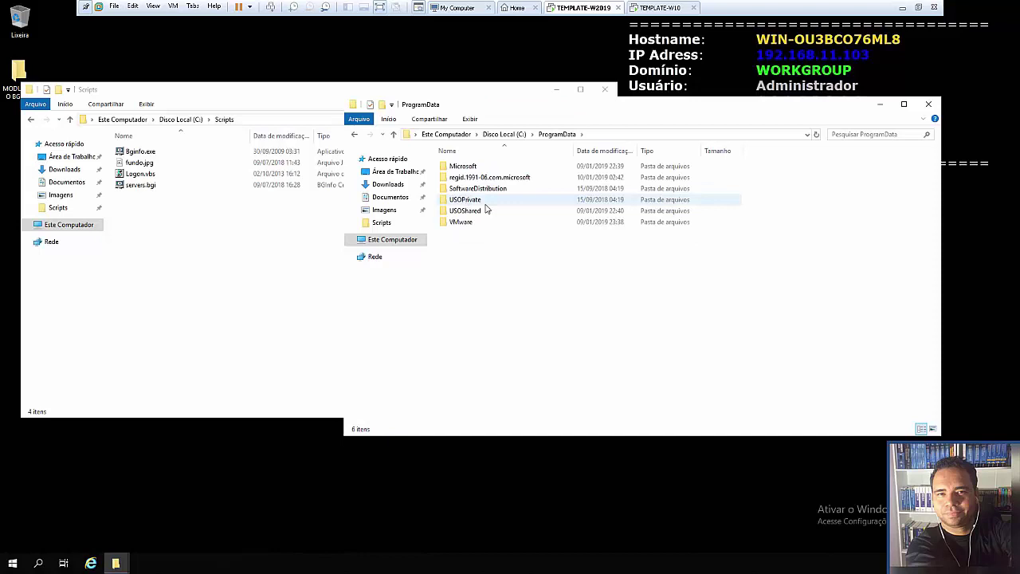
double_click(465, 167)
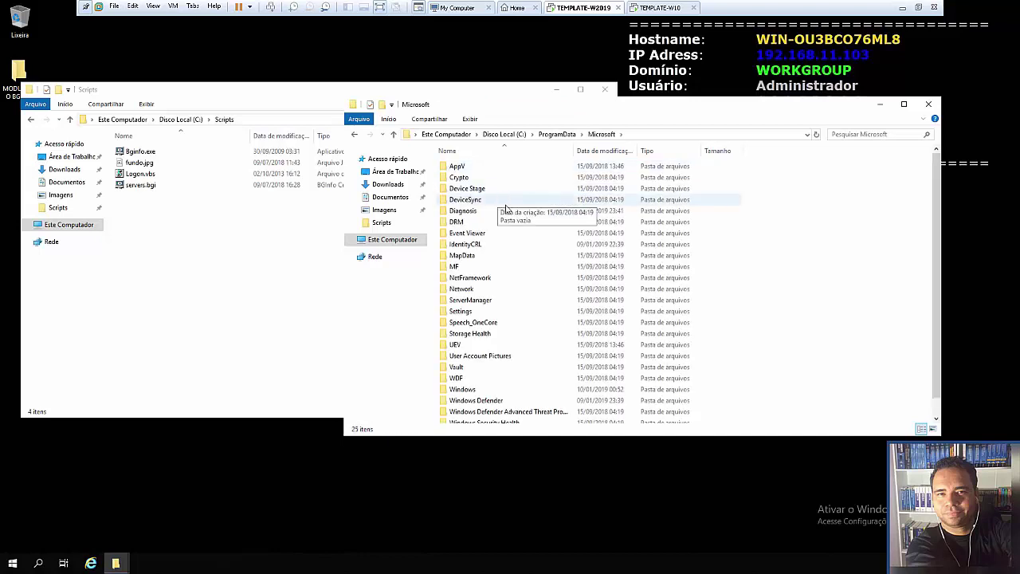
scroll(505, 210, "down", 1)
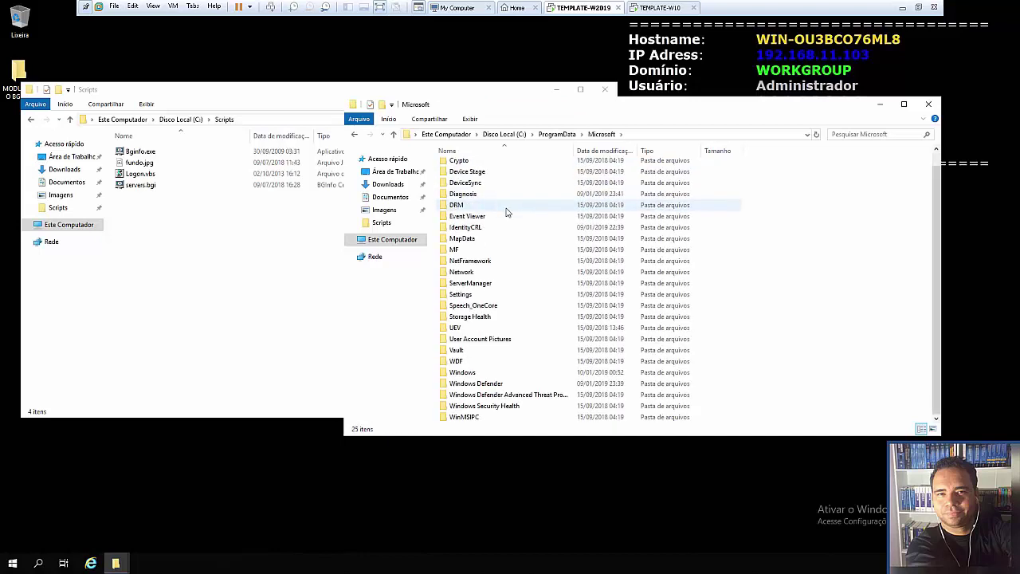
double_click(467, 373)
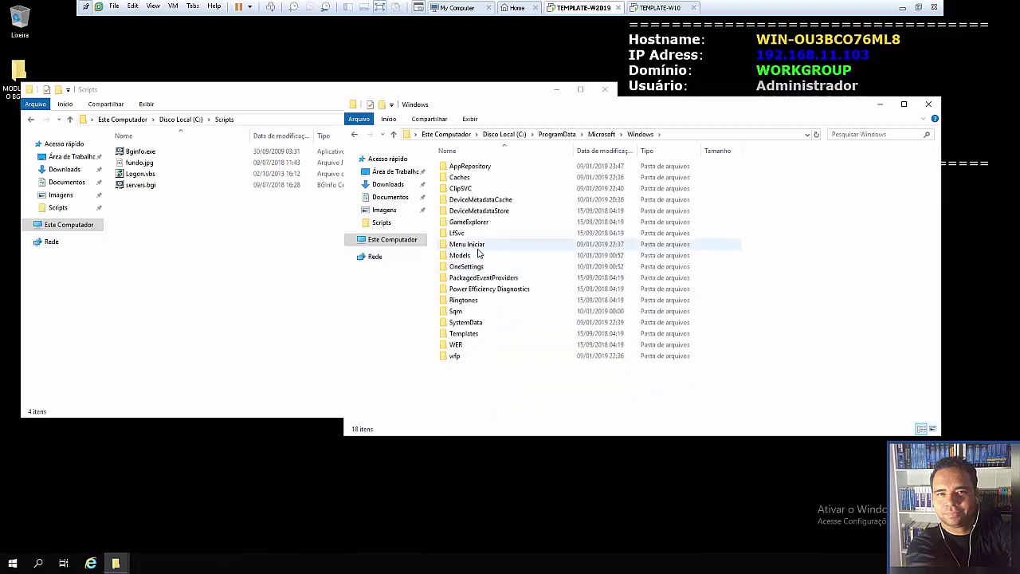
double_click(478, 248)
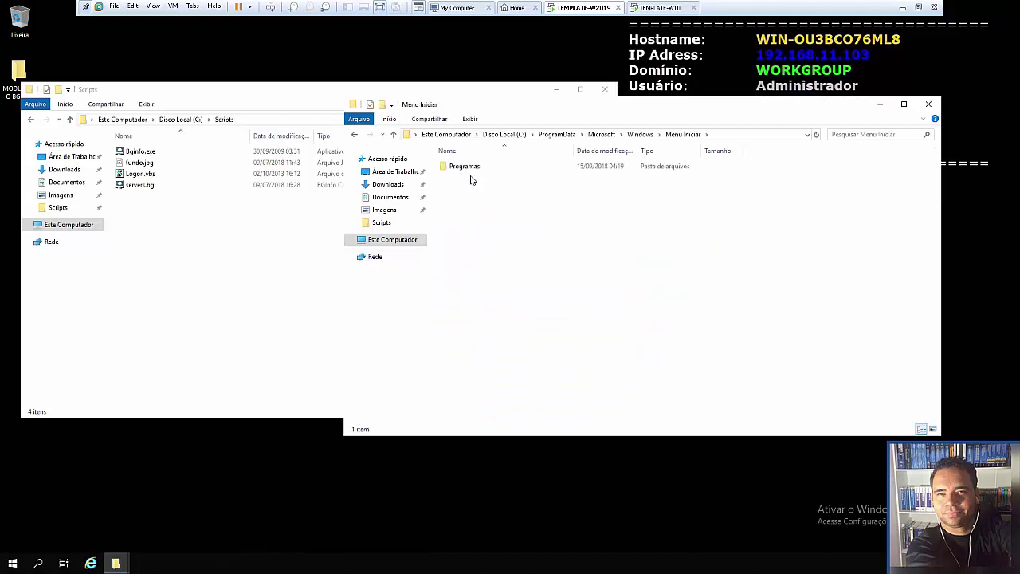
left_click(468, 167)
double_click(468, 168)
double_click(473, 203)
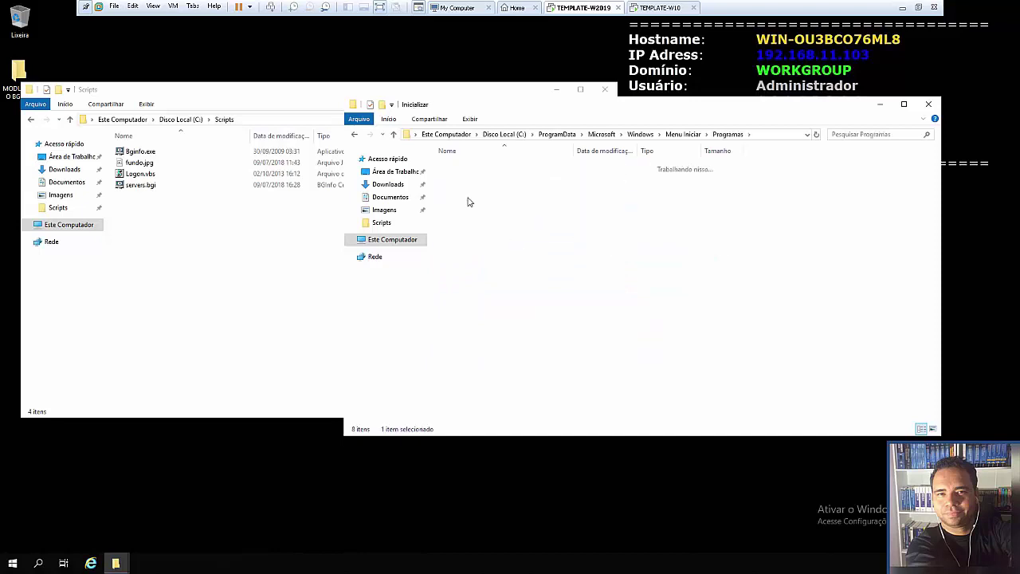
- Place the Inicializar window beside the Scripts window and create a shortcut to Logon.vbs in the Inicializar folder
left_click_drag(512, 114, 625, 95)
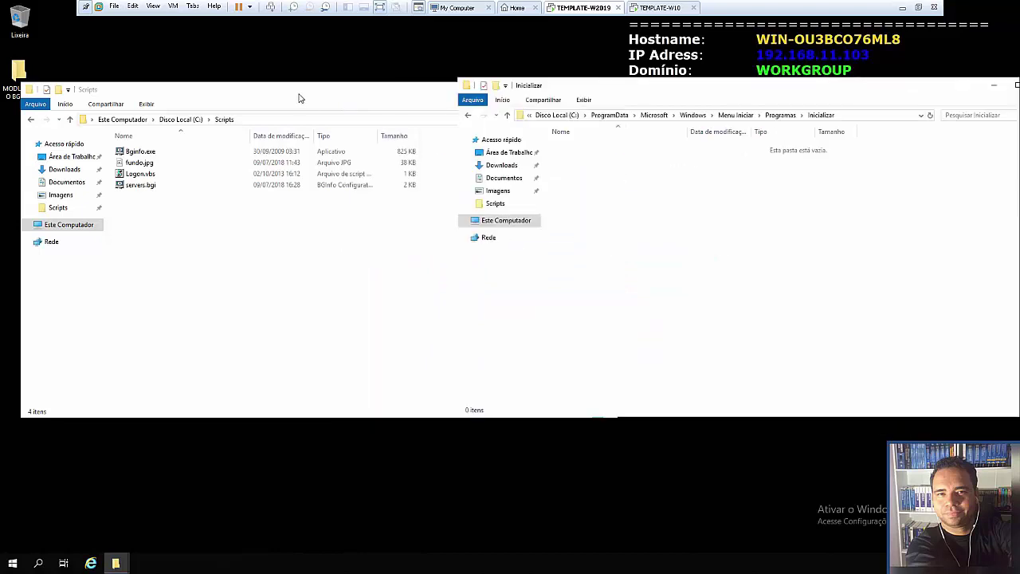
left_click(298, 98)
left_click(140, 174)
left_click_drag(140, 177, 874, 244)
left_click(921, 272)
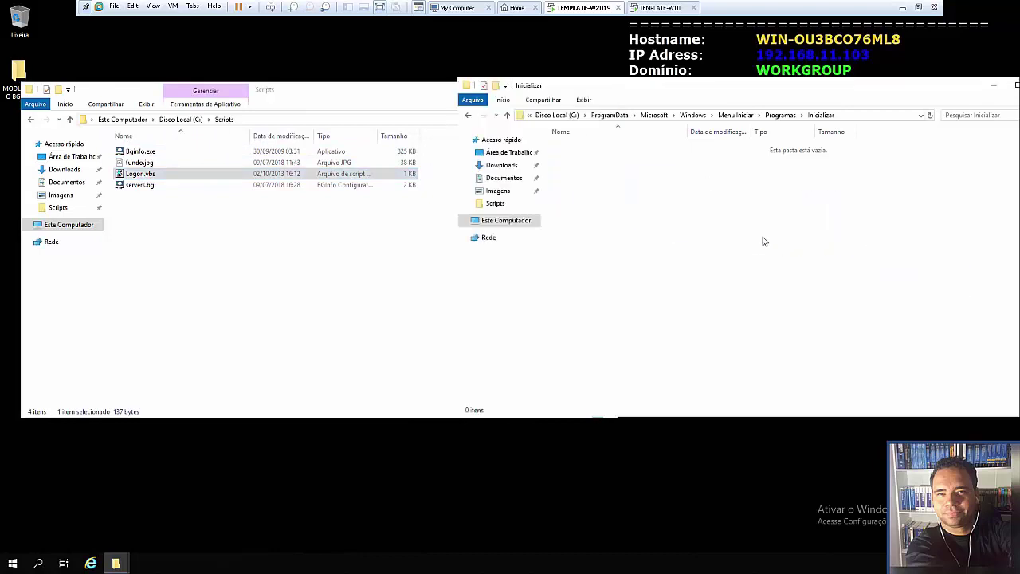
- Rename the shortcut in the Inicializar folder to Logon.vbs by removing the "- Atalho" suffix
right_click(587, 156)
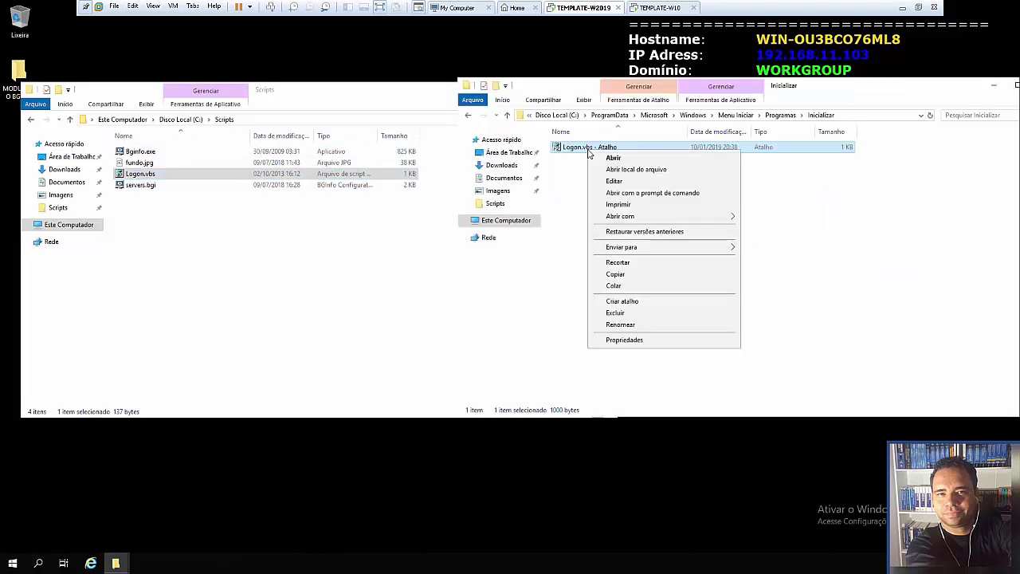
left_click(624, 317)
left_click(593, 148)
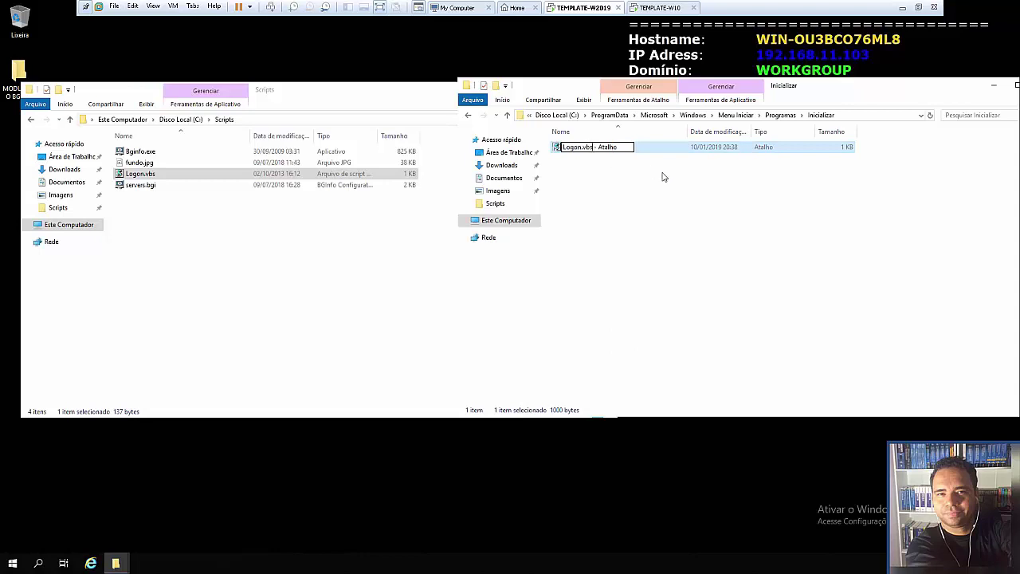
key("Delete")
key("Delete")
key("Delete")
key("Delete")
key("Delete")
key("Delete")
key("Delete")
key("Delete")
key("Delete")
left_click(655, 210)
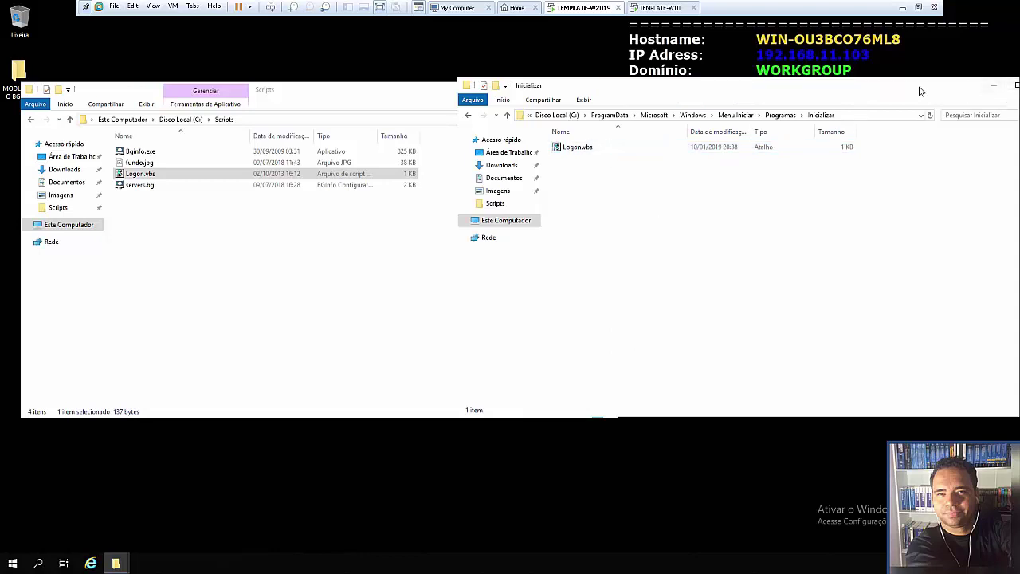
- Close the Inicializar and Scripts folder windows
left_click_drag(936, 87, 776, 91)
left_click(873, 85)
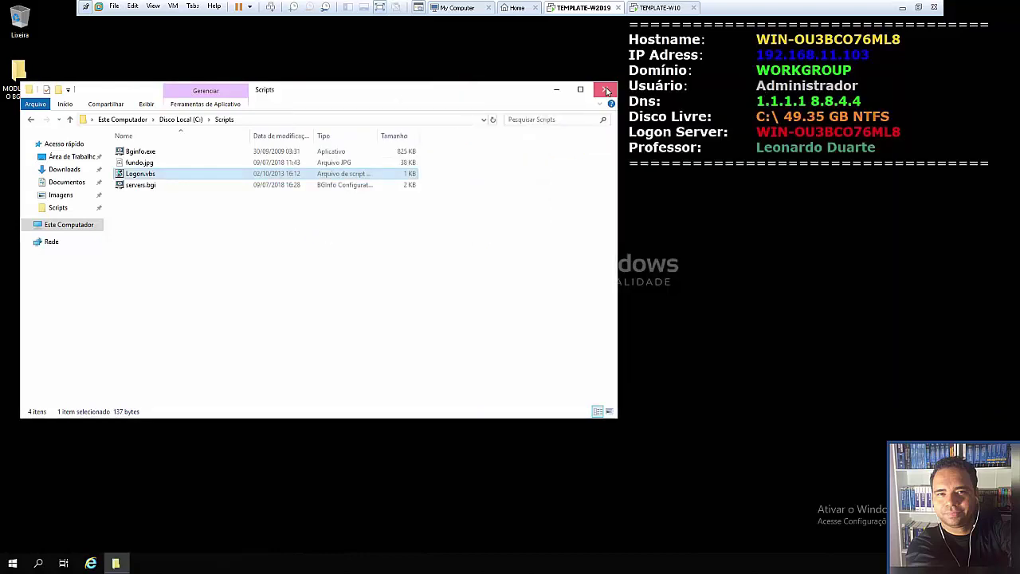
left_click(605, 89)
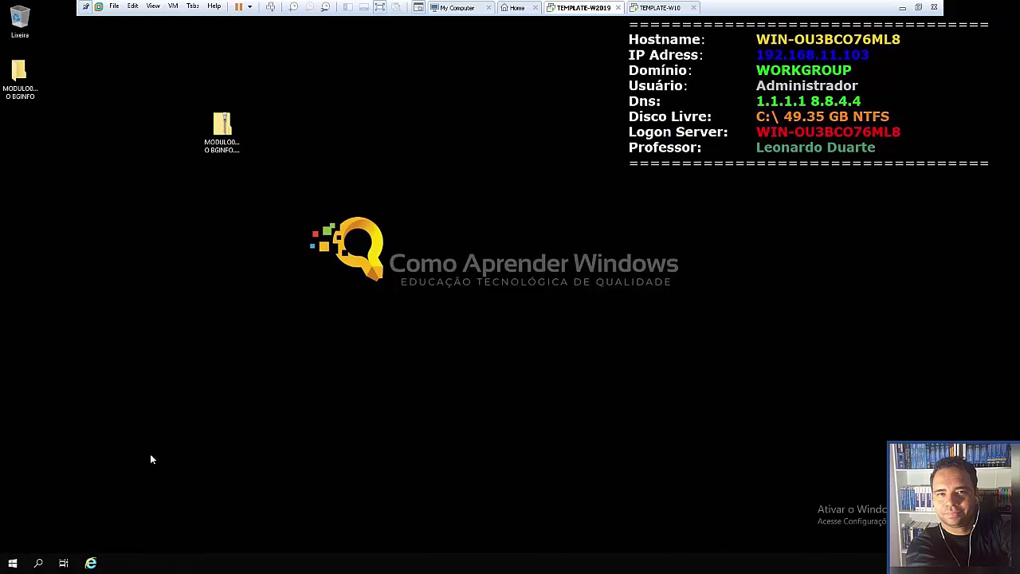
- Change the computer name to TEMPLATE-W2019 in the system properties, keeping the workgroup, and close the properties dialog
key("super+e")
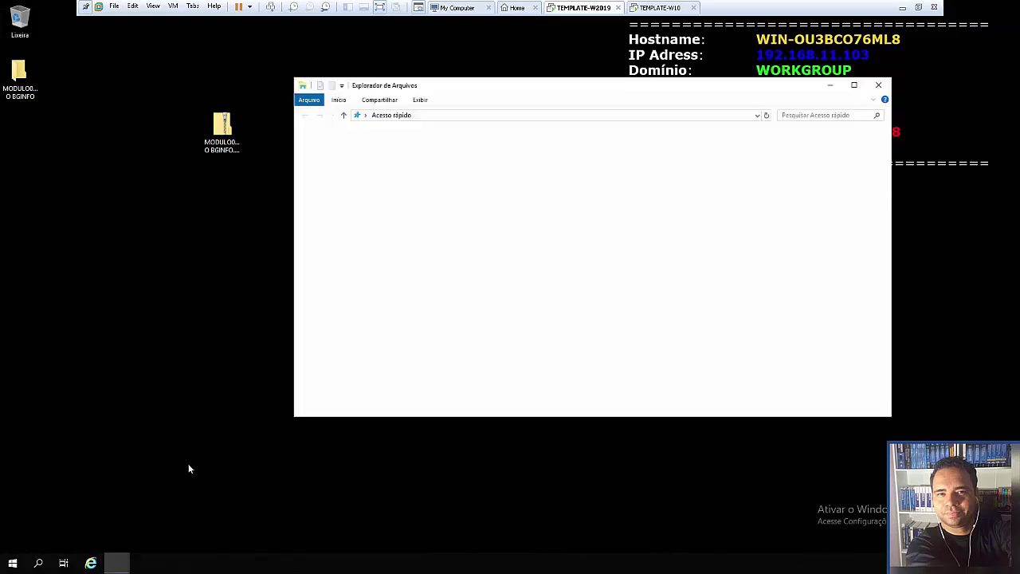
right_click(342, 224)
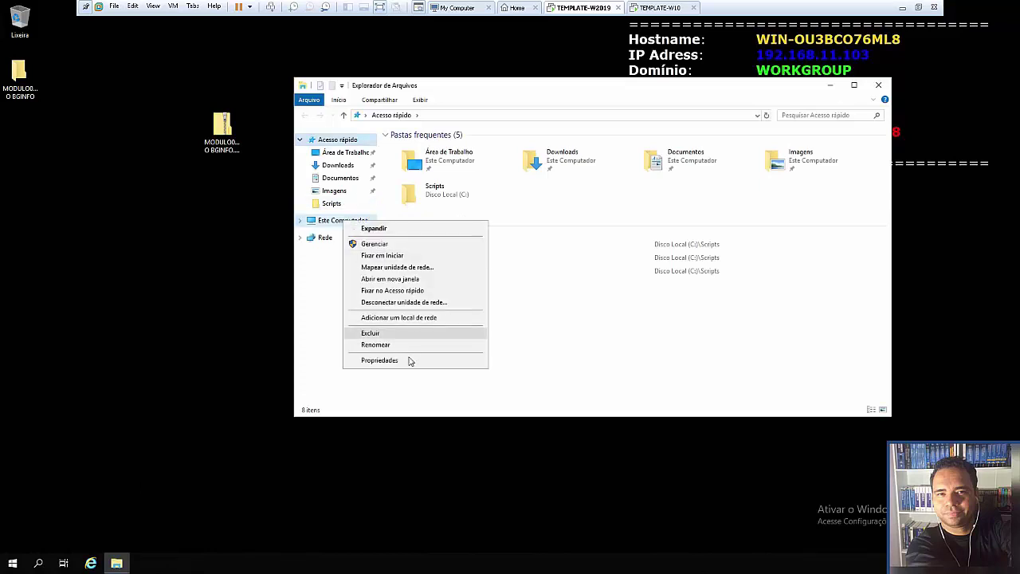
left_click(374, 362)
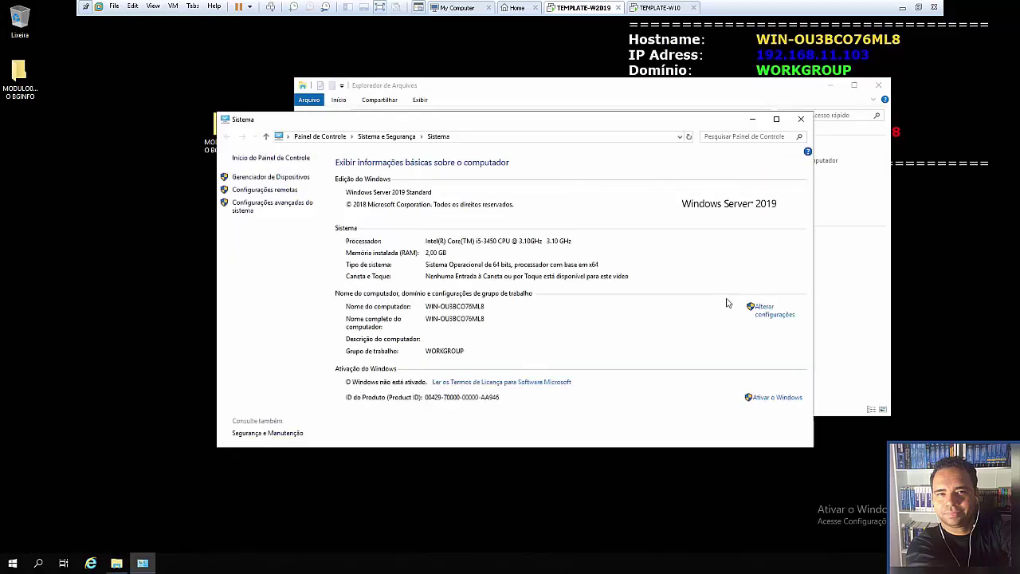
left_click(757, 309)
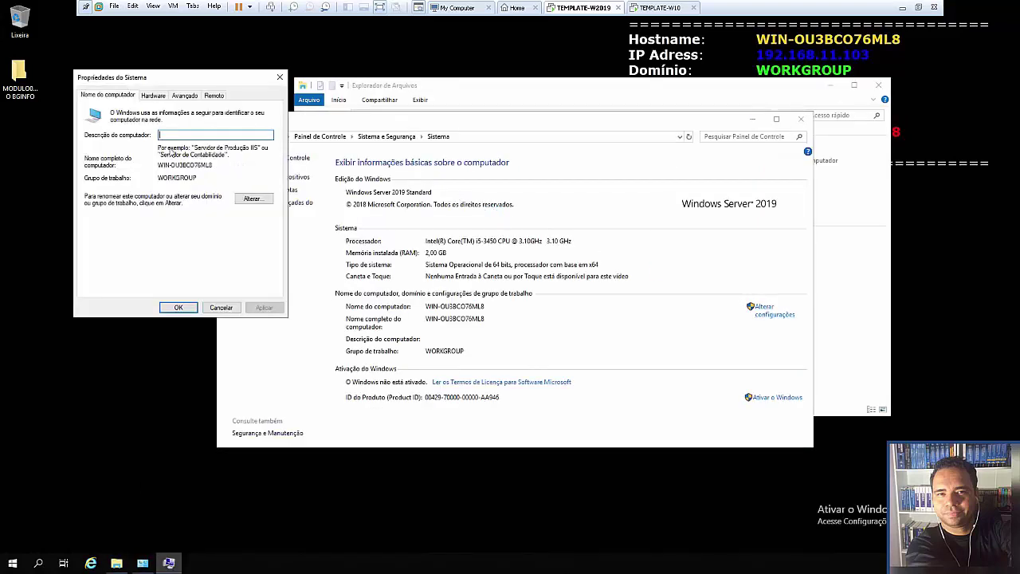
left_click(251, 197)
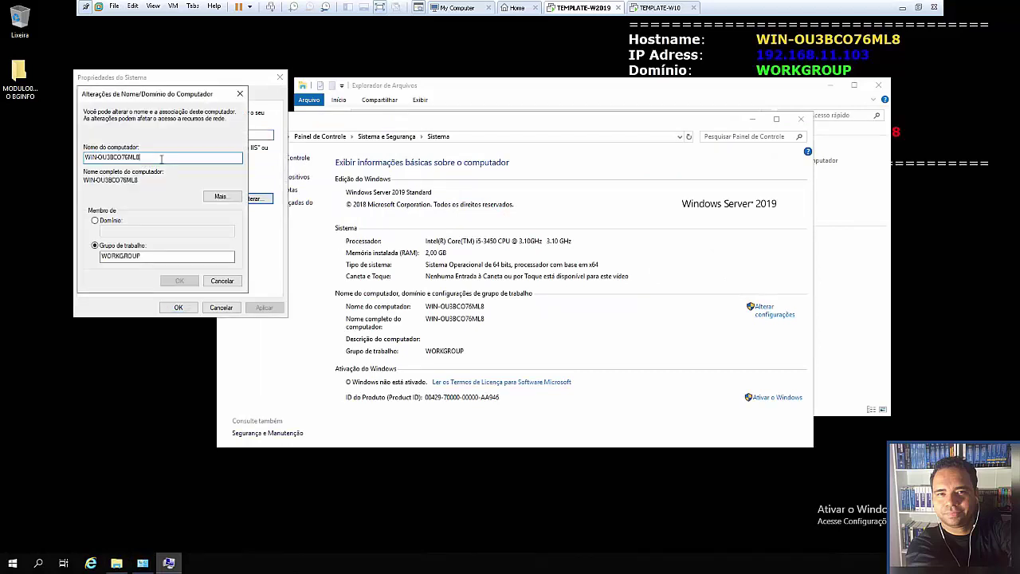
type("TEMPLATE-W2019")
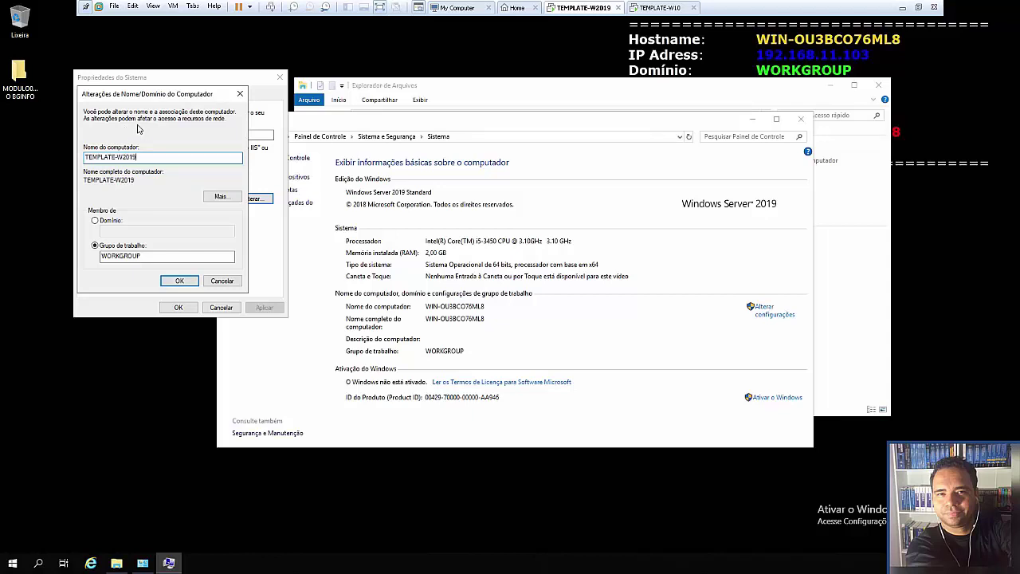
key("ctrl+a")
left_click(172, 281)
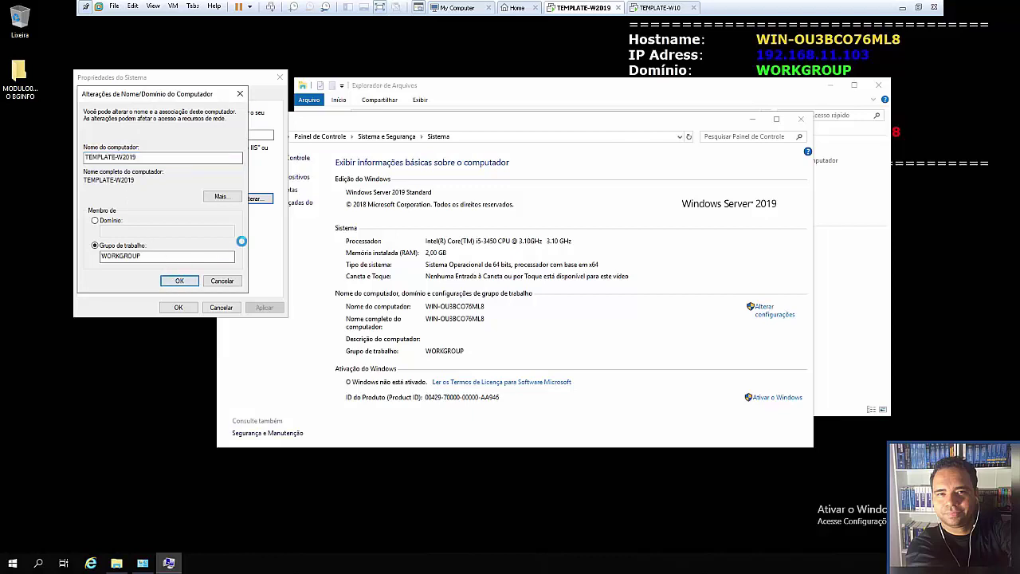
left_click(574, 298)
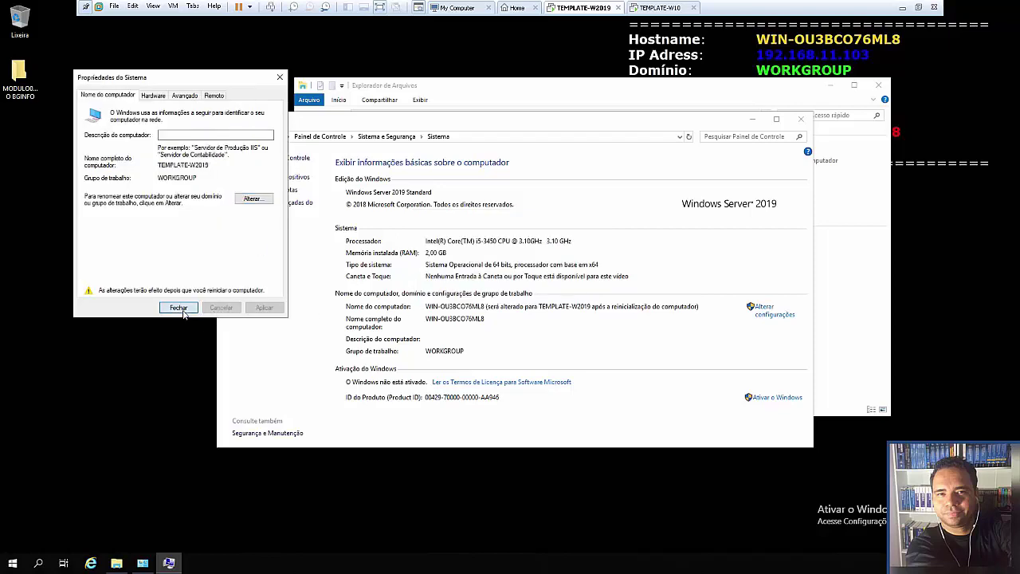
left_click(178, 308)
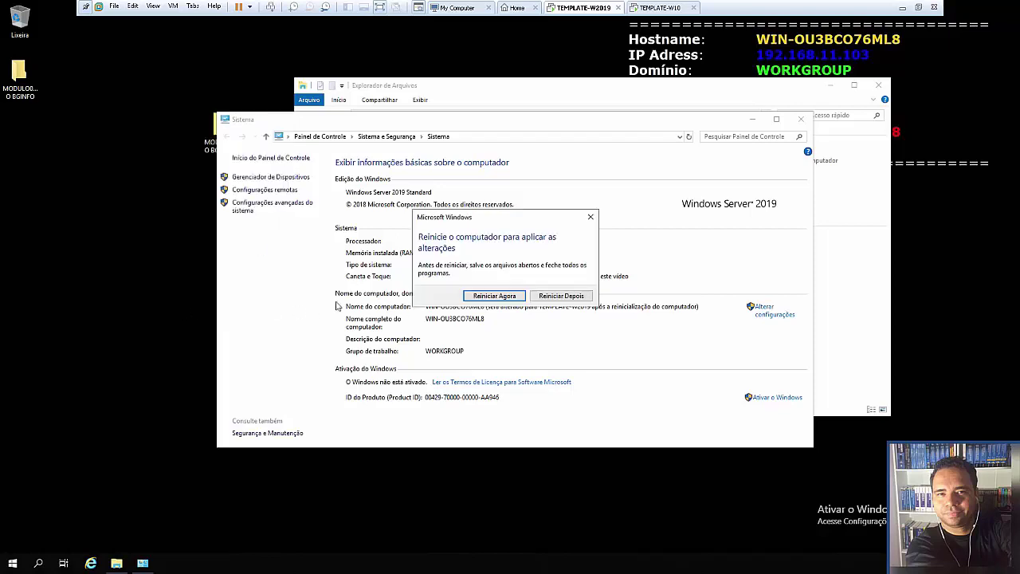
- Restart TEMPLATE-W2019 immediately to apply the computer name change and switch to the TEMPLATE-W10 virtual machine
left_click(470, 296)
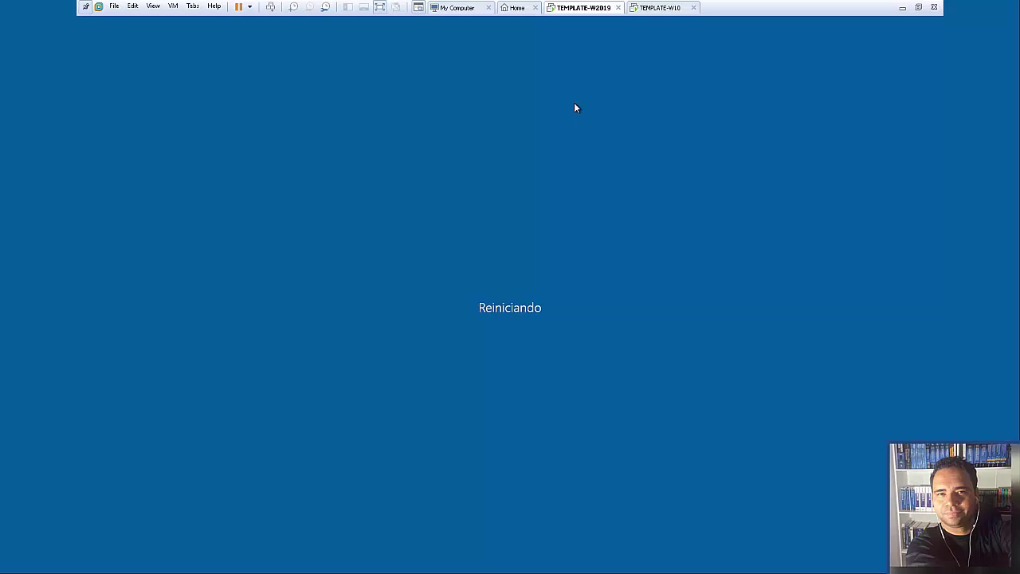
left_click(646, 10)
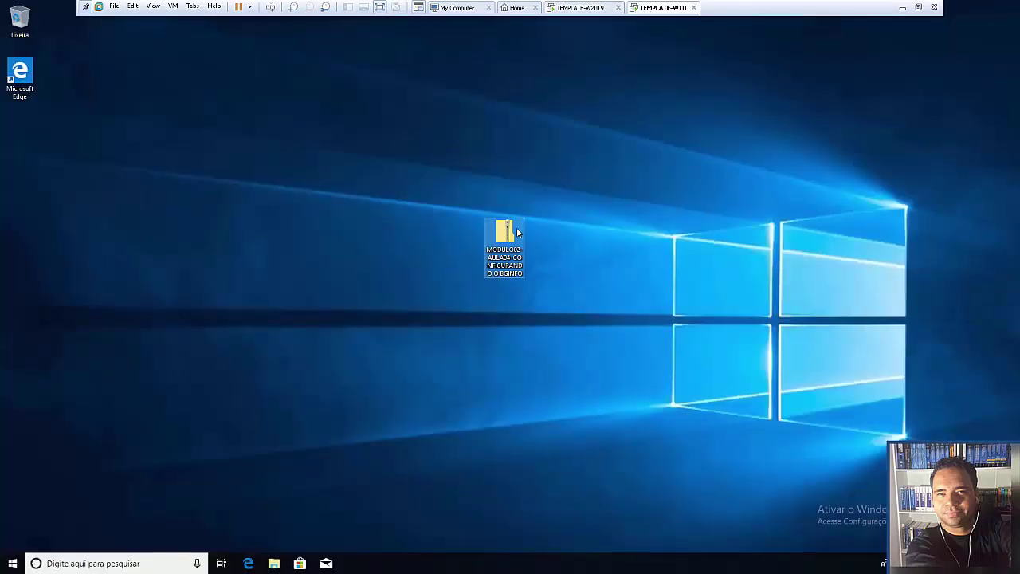
- Extract the MODULO02-AULA04-CONFIGURANDO O BGINFO archive on the desktop to its default destination folder
right_click(513, 227)
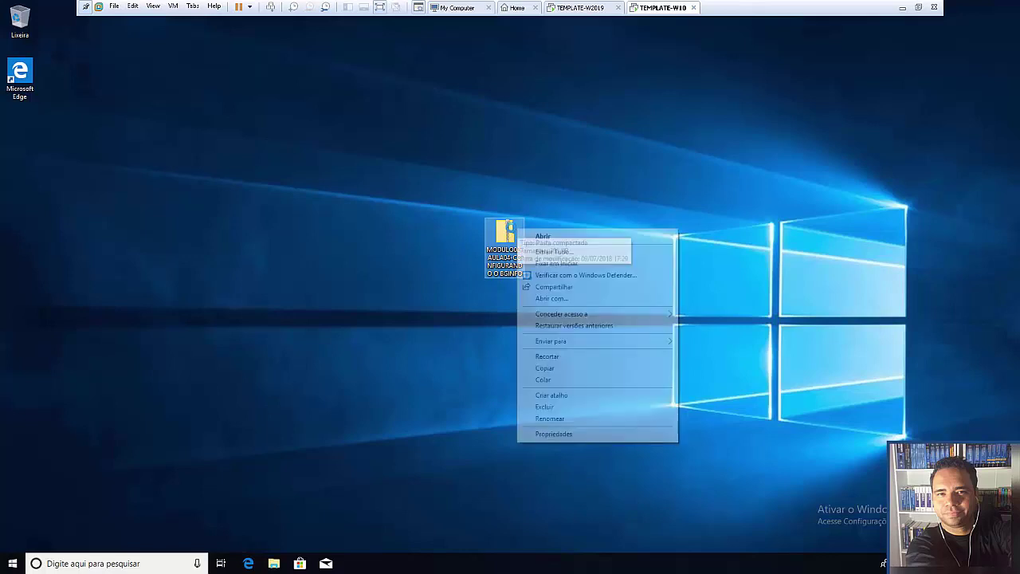
left_click(584, 253)
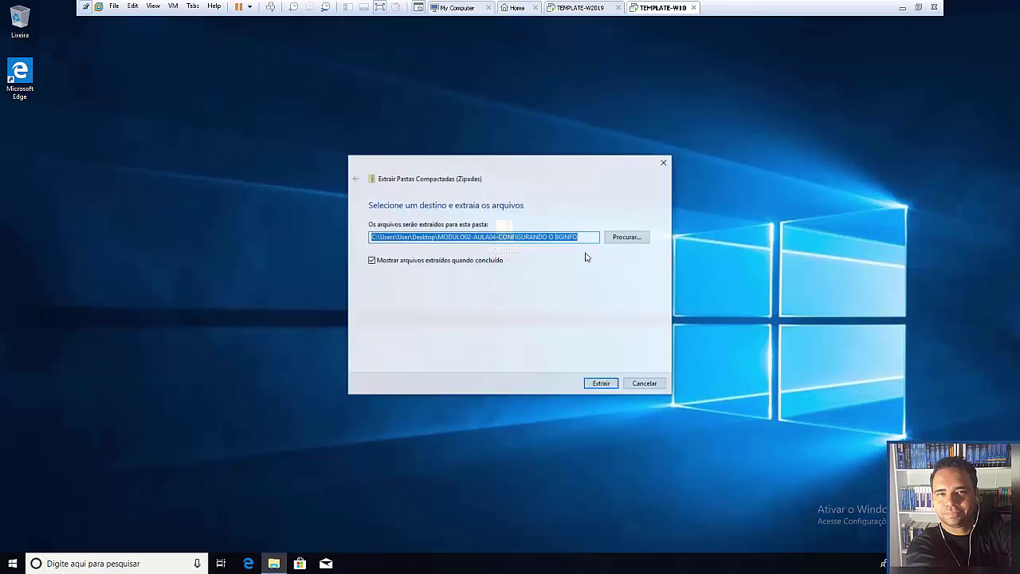
left_click(612, 384)
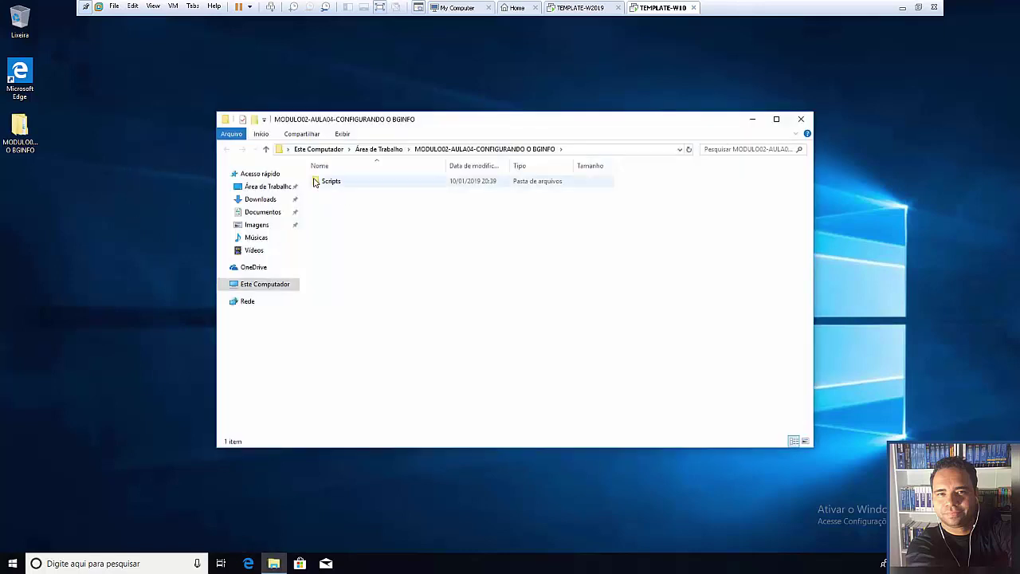
- Copy the Scripts folder from the extracted BGInfo folder to the root of Disco Local (C:)
left_click(314, 182)
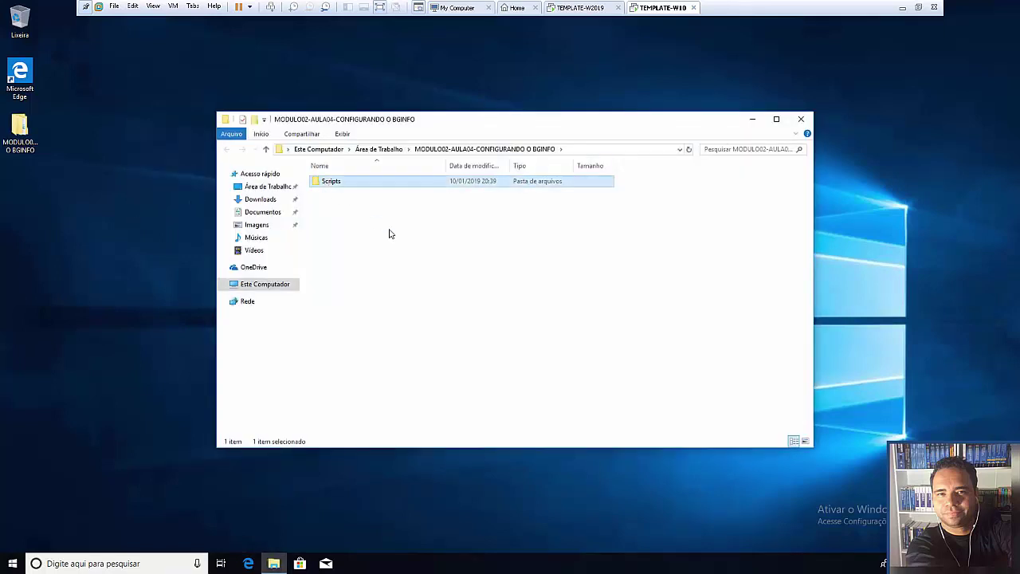
left_click(265, 283)
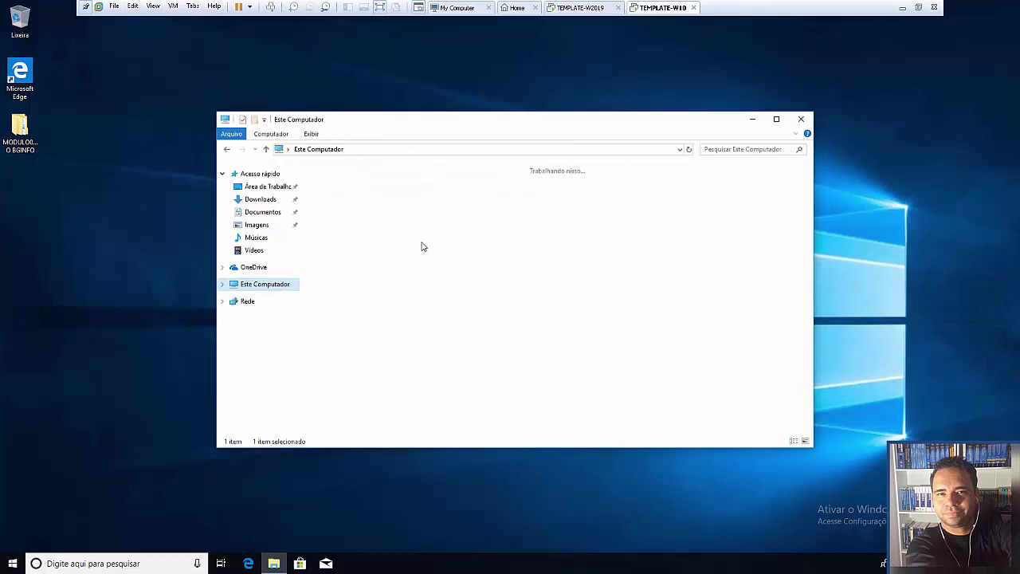
double_click(377, 299)
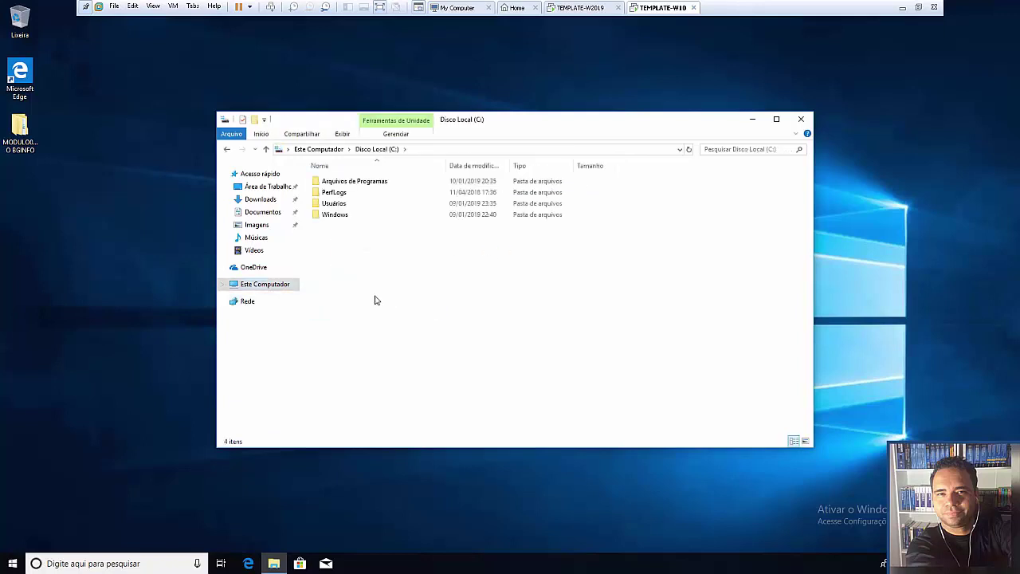
key("ctrl+v")
left_click(96, 426)
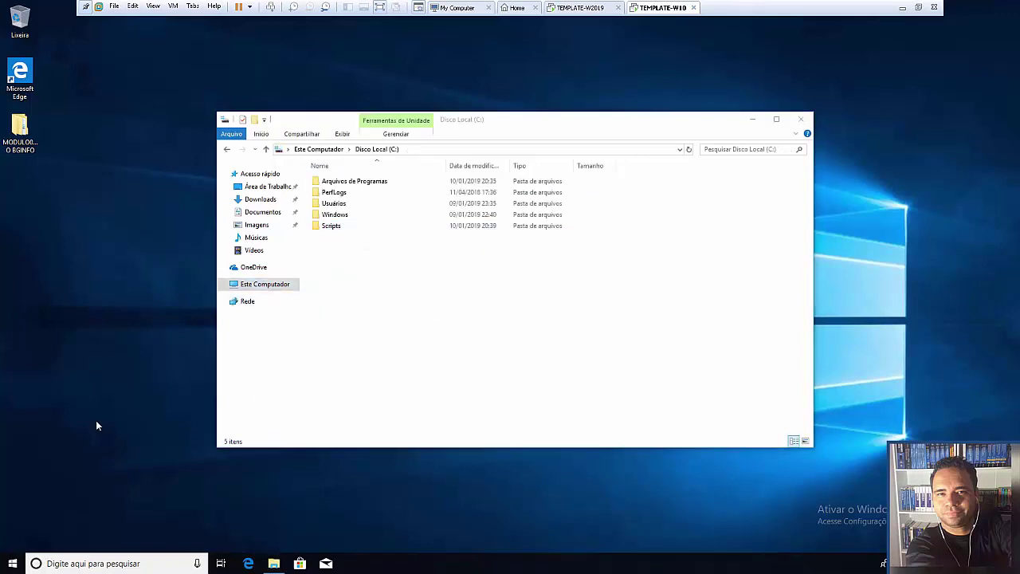
- Open a second File Explorer window beside the C: window and enable display of file name extensions and hidden items
key("super+e")
left_click_drag(481, 136, 578, 143)
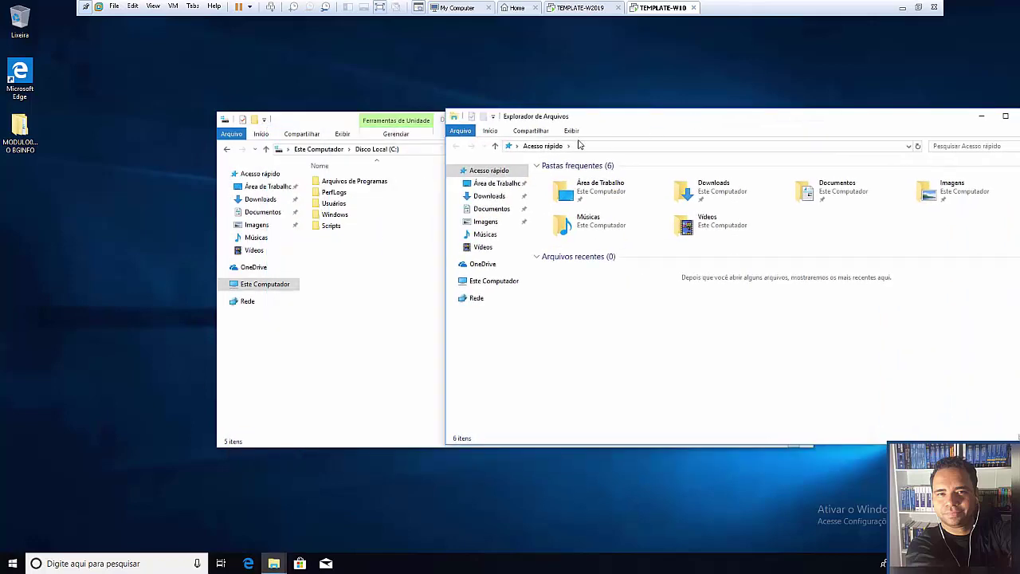
left_click(572, 131)
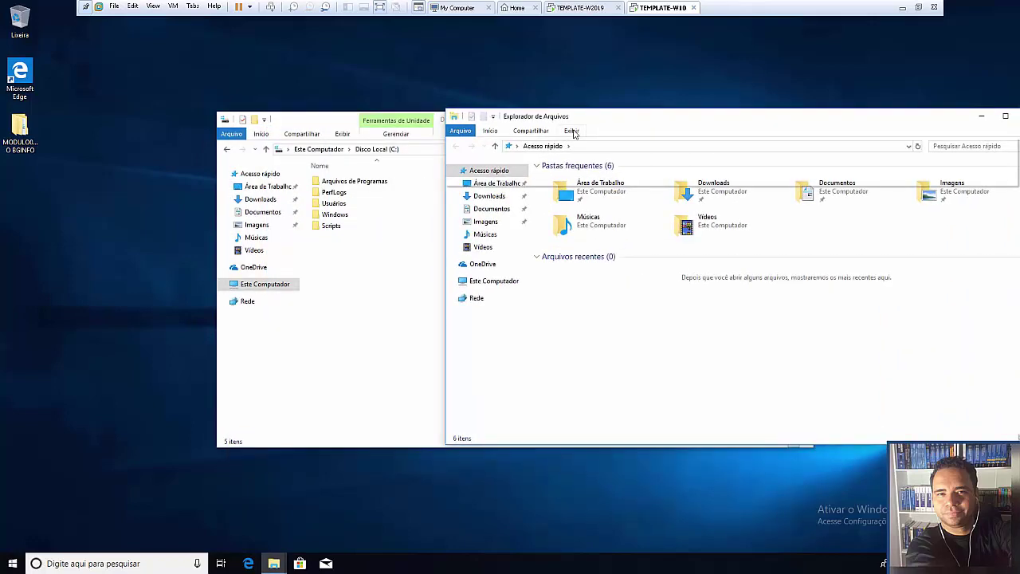
left_click(778, 164)
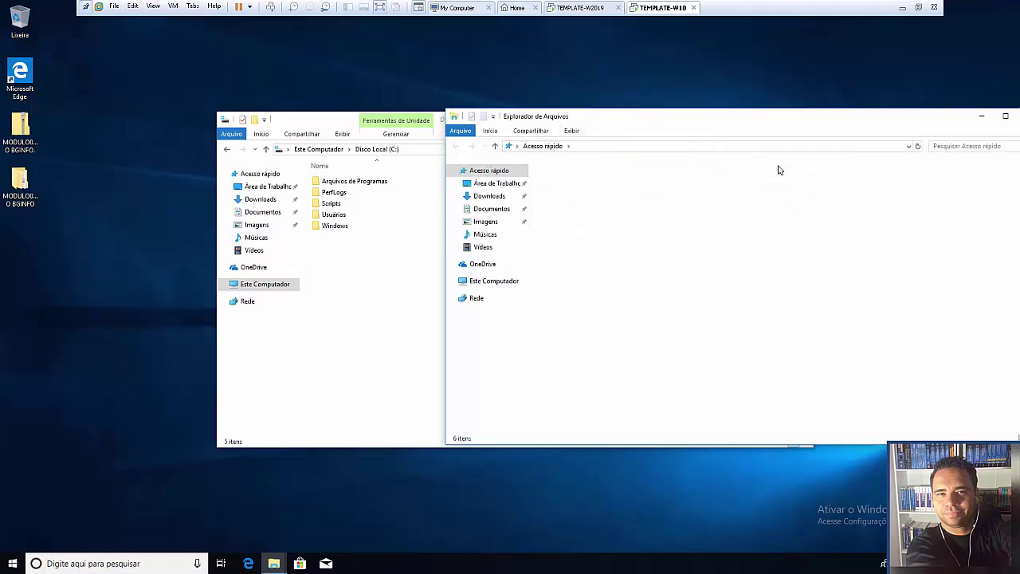
left_click(571, 131)
left_click(777, 169)
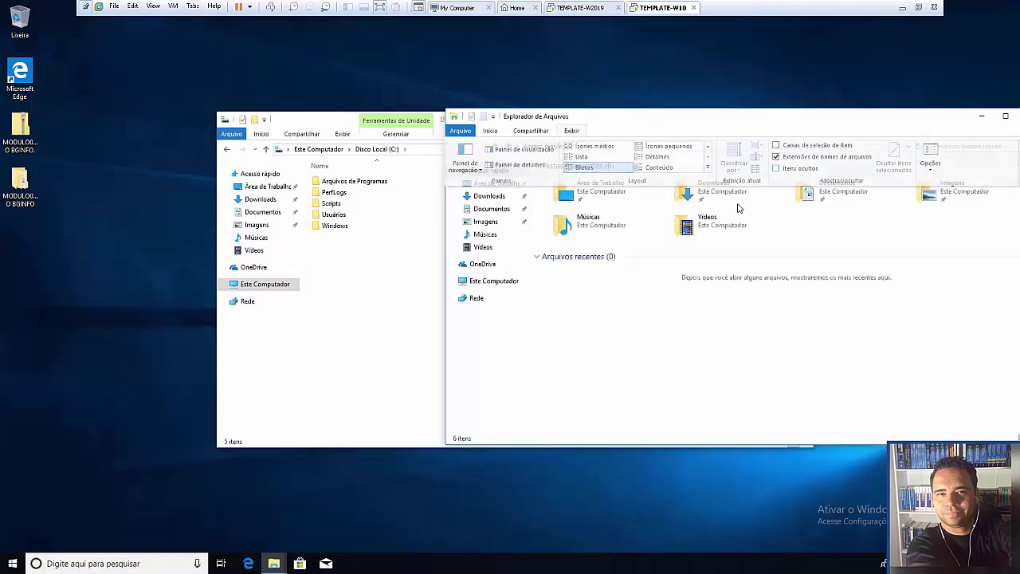
- Open C:\ProgramData\Microsoft\Windows\Menu Iniciar\Programas\Inicializar in the second window and C:\Scripts in the first
left_click(494, 281)
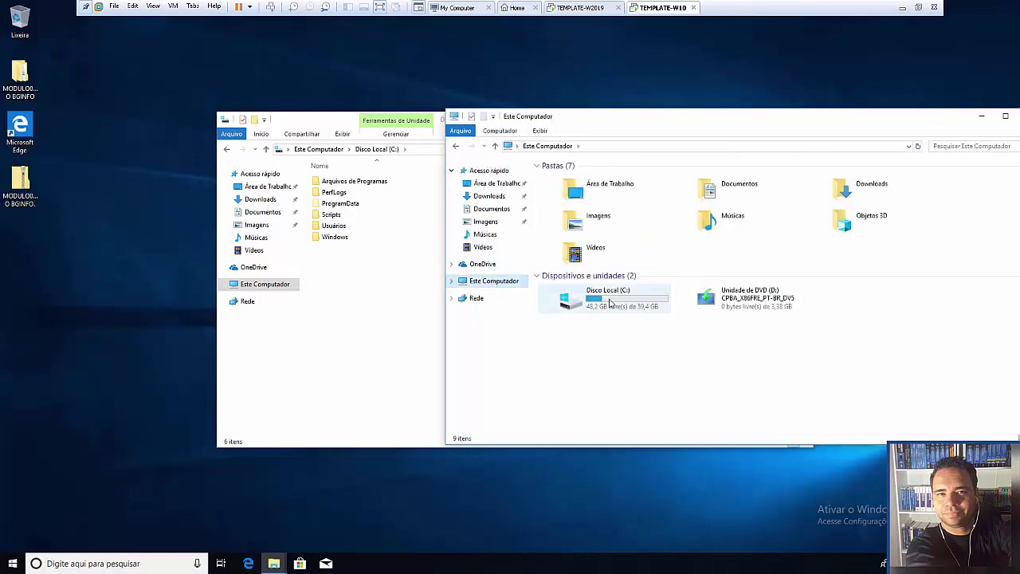
double_click(609, 303)
double_click(580, 202)
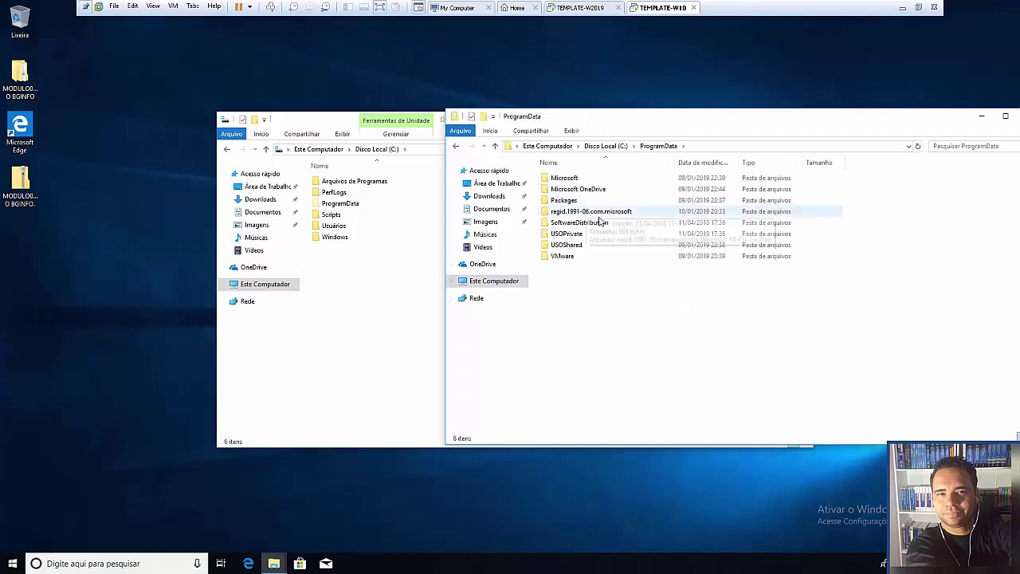
double_click(567, 178)
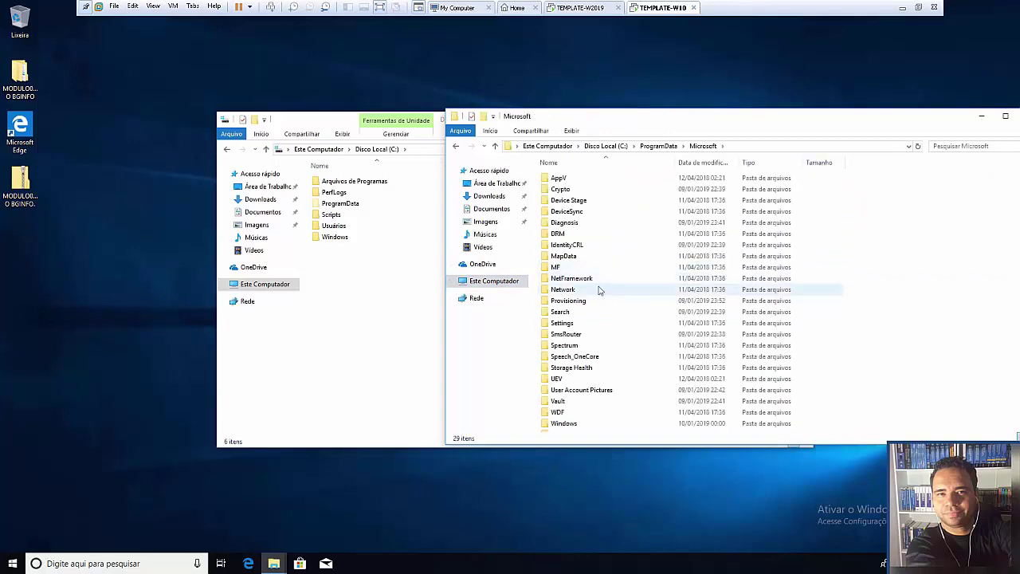
scroll(599, 291, "down", 2)
double_click(562, 352)
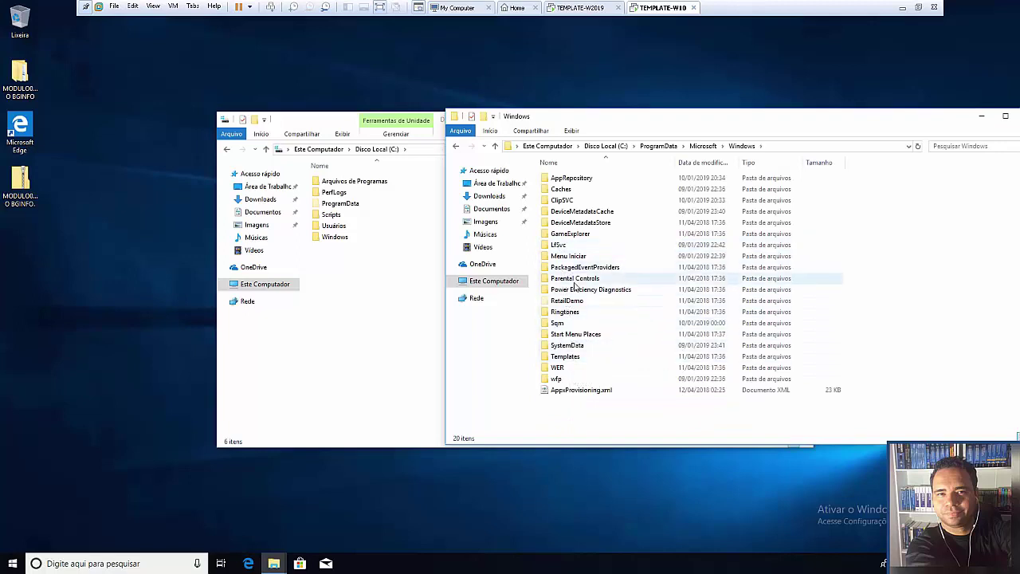
double_click(568, 256)
left_click(568, 179)
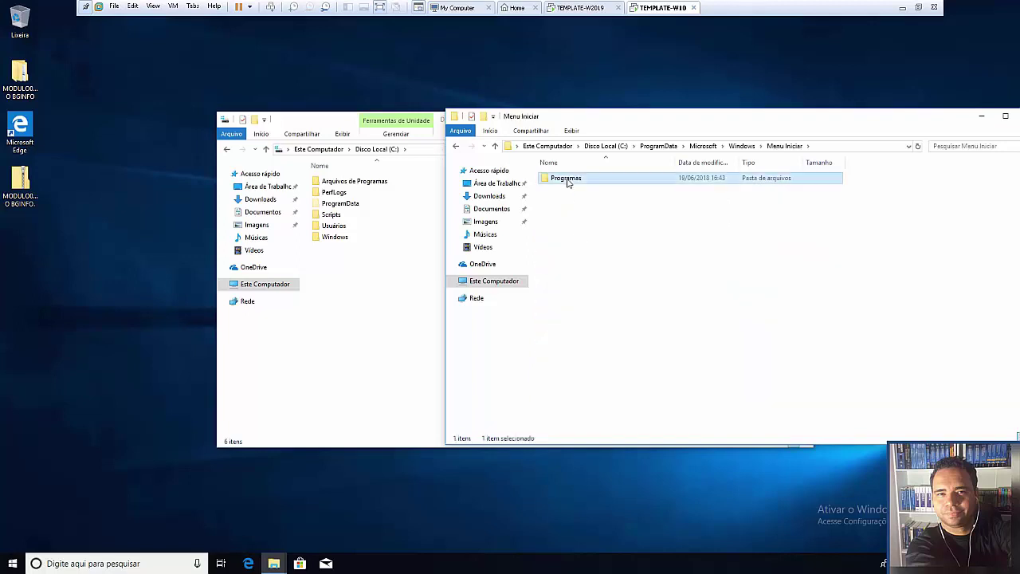
double_click(568, 179)
double_click(573, 211)
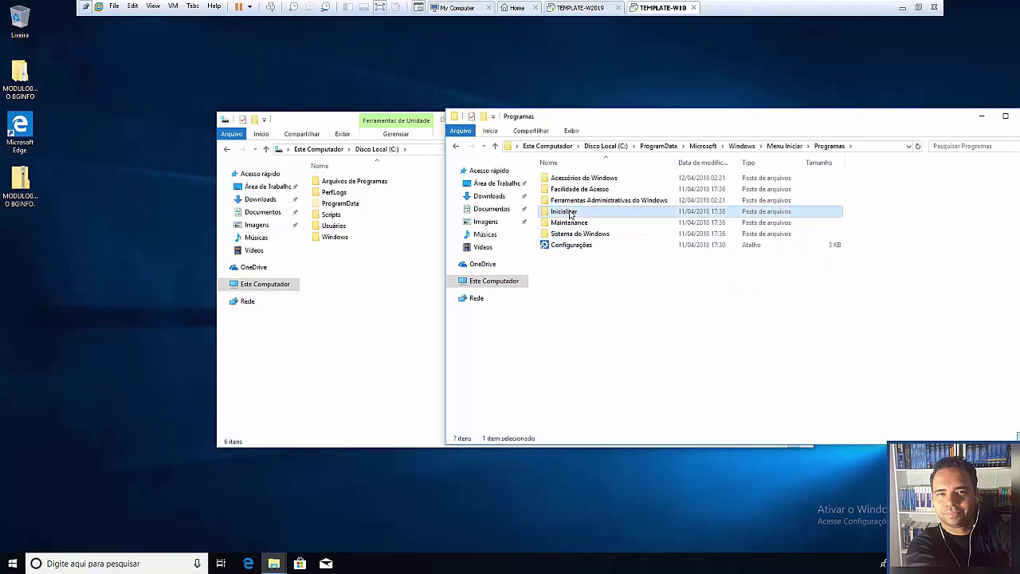
left_click(334, 216)
double_click(334, 216)
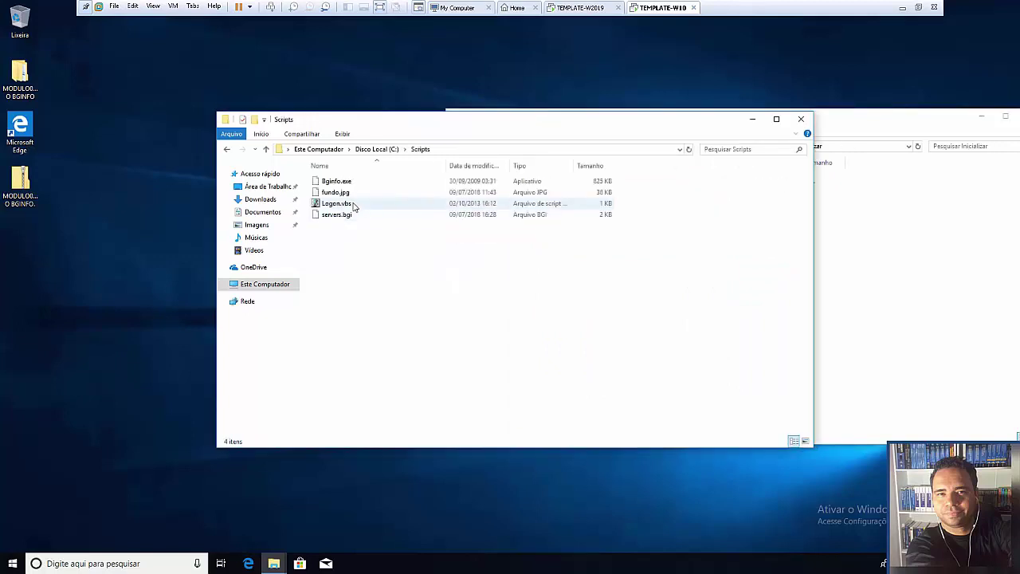
- Try twice to create a shortcut to Logon.vbs in the Inicializar folder, accepting desktop placement the first time and declining it the second
left_click_drag(347, 203, 909, 250)
left_click(956, 281)
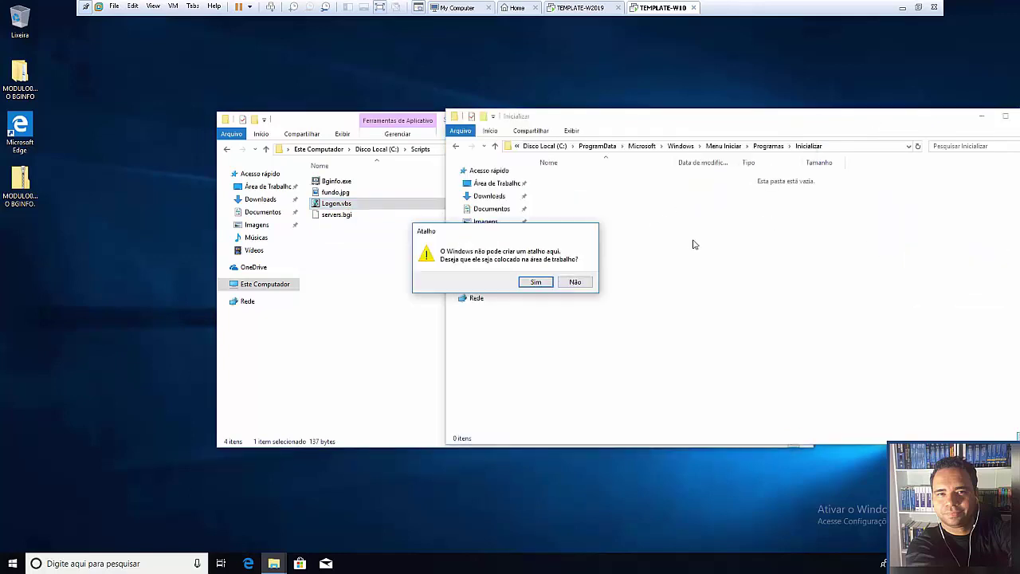
left_click(544, 283)
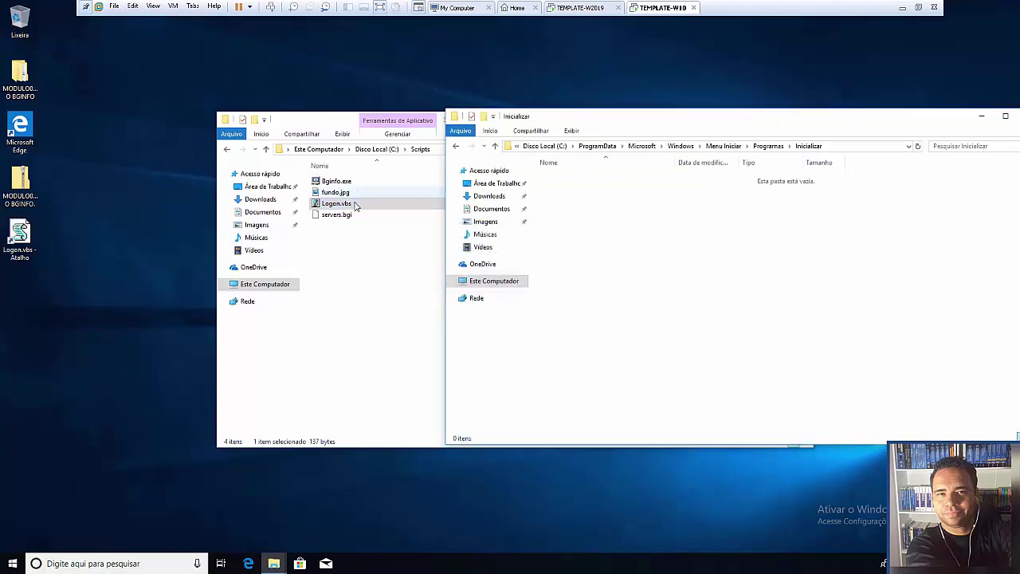
left_click_drag(353, 202, 860, 289)
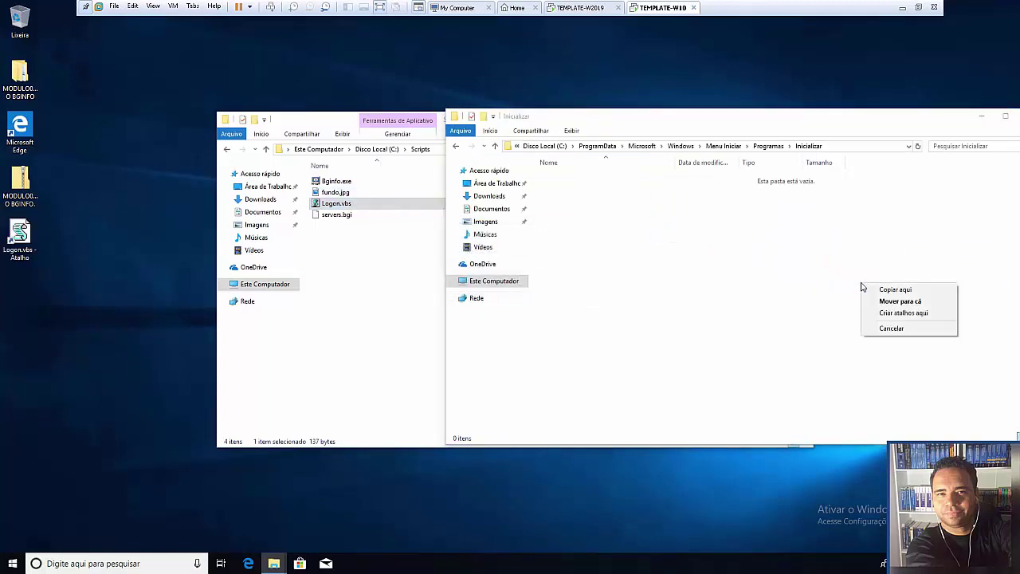
left_click(894, 315)
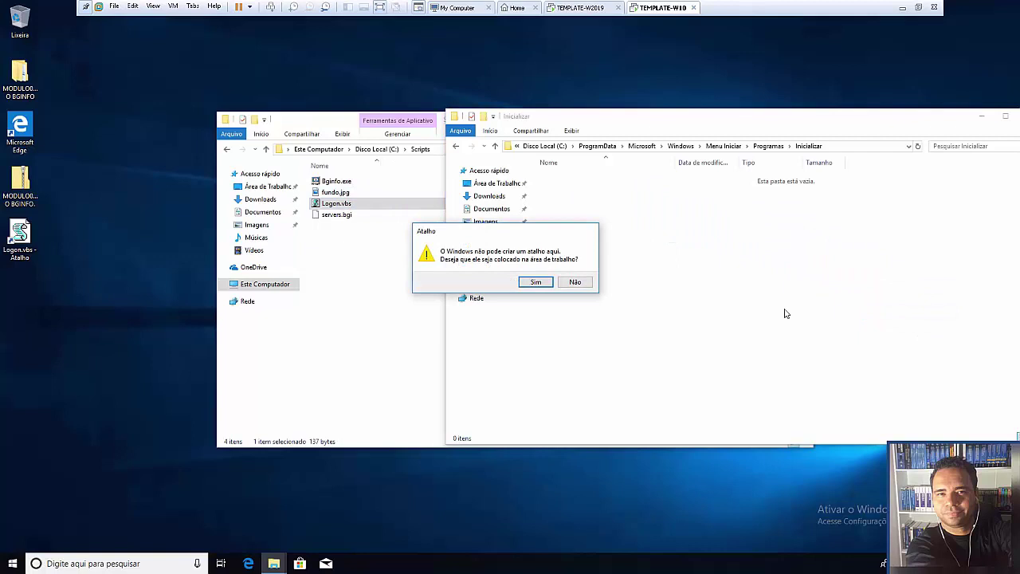
left_click(574, 282)
- Copy Logon.vbs from the Scripts folder into the Inicializar folder and close both folder windows
left_click_drag(355, 206, 792, 251)
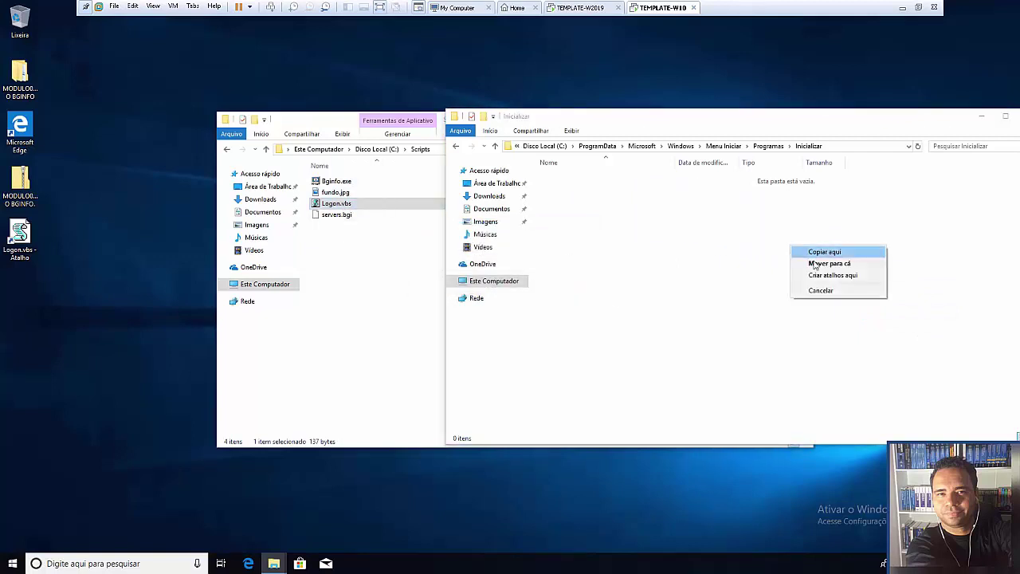
left_click(817, 251)
left_click(486, 218)
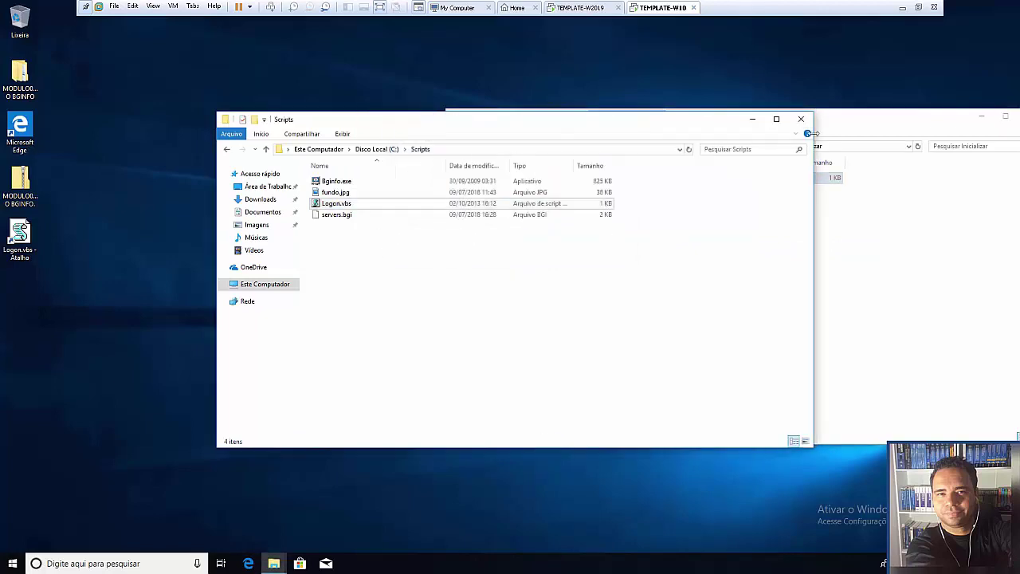
left_click(800, 119)
left_click_drag(916, 121, 792, 118)
left_click(774, 116)
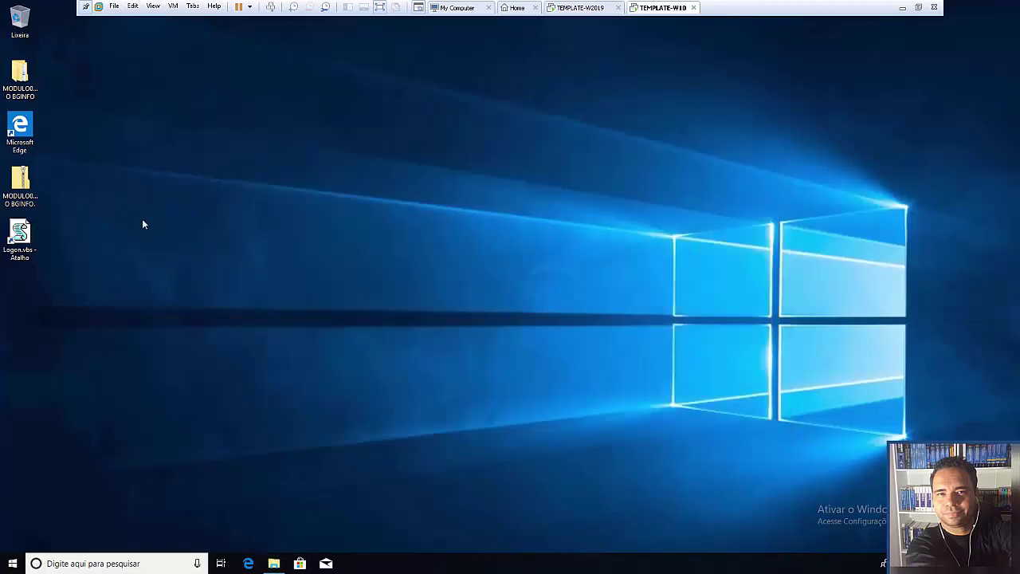
- Permanently delete the Logon.vbs shortcut and the BGInfo zip archive from the desktop
left_click(20, 236)
key("shift+Delete")
key("Return")
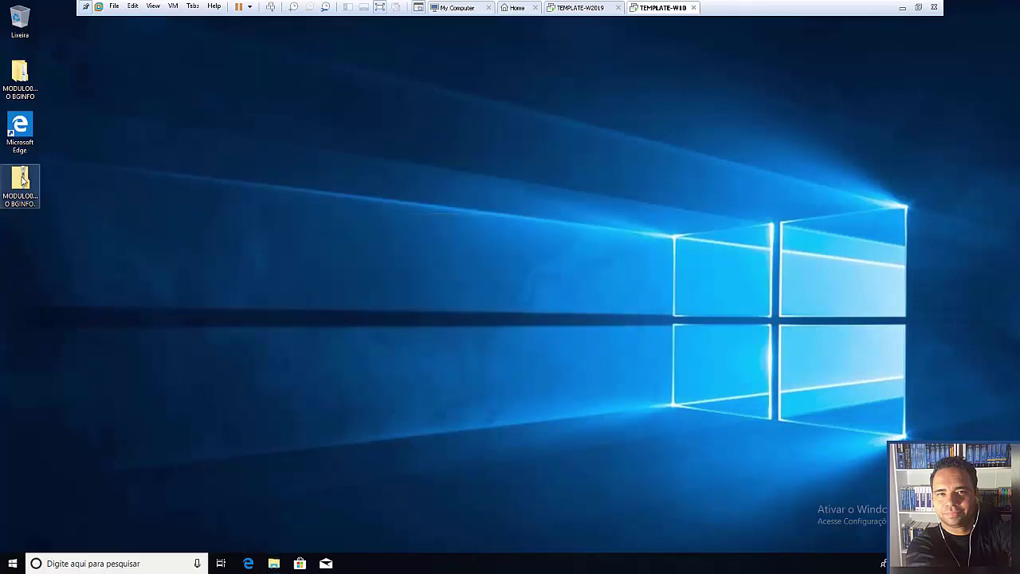
key("shift+Delete")
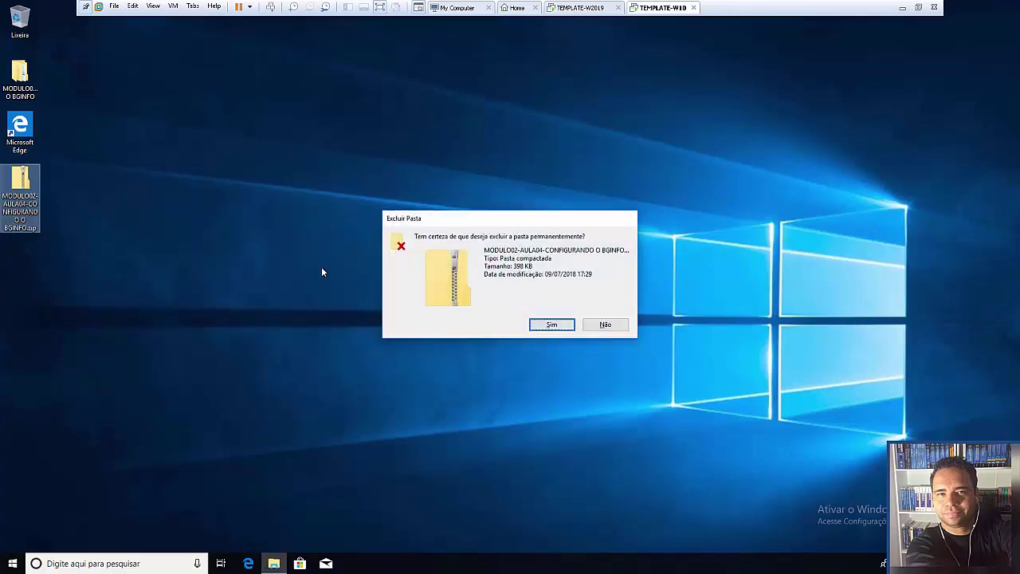
key("Return")
- Open the Windows 10 machine's system properties and change its computer name to TEMPLATE-W10
left_click(273, 563)
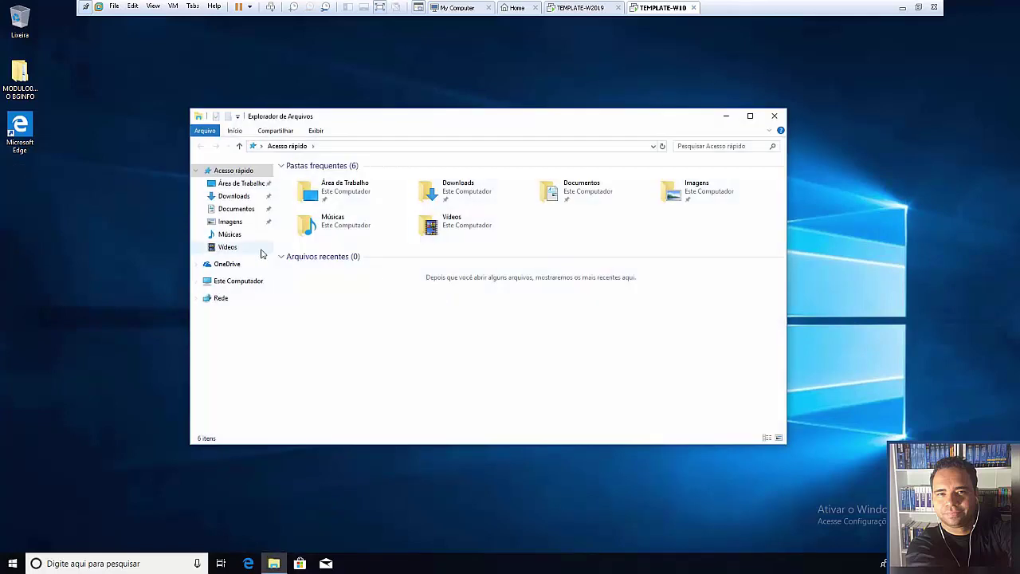
right_click(253, 281)
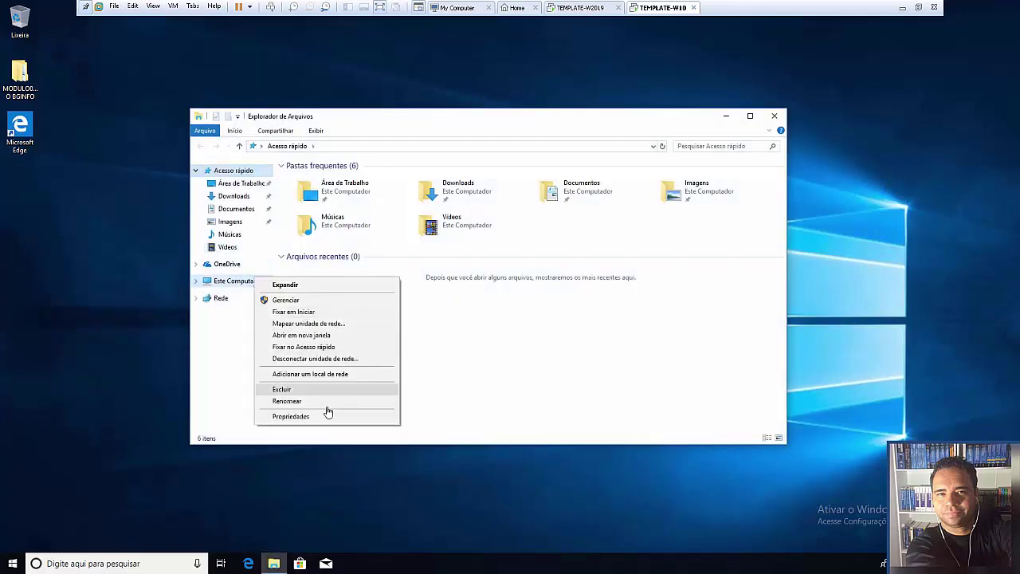
left_click(328, 412)
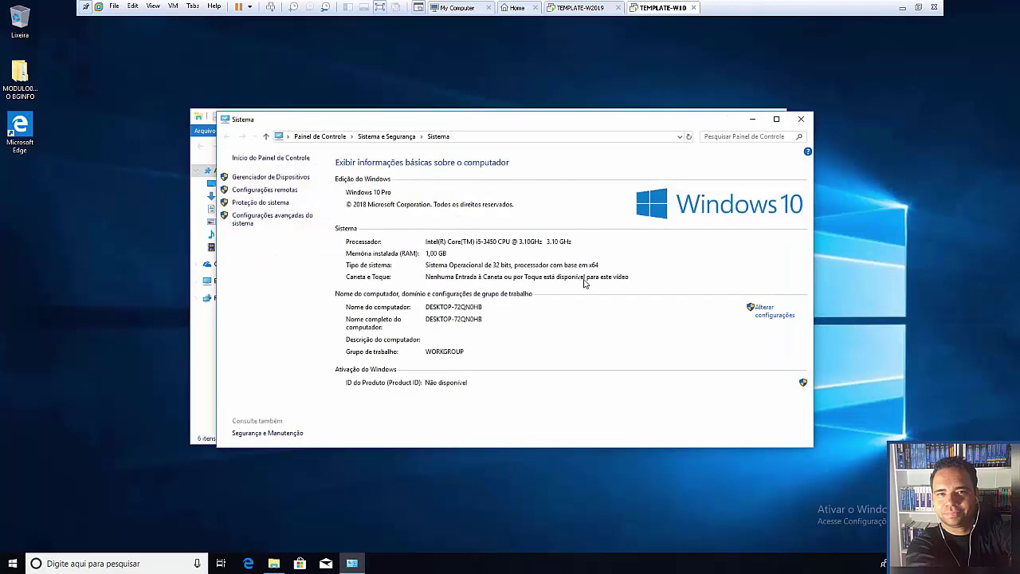
left_click(769, 311)
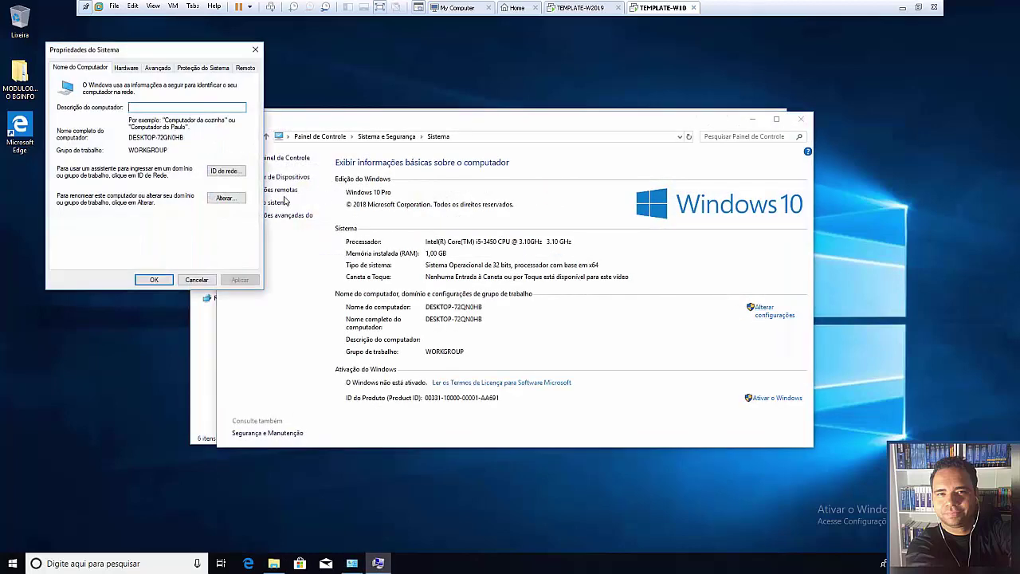
left_click(227, 197)
left_click(105, 130)
double_click(105, 130)
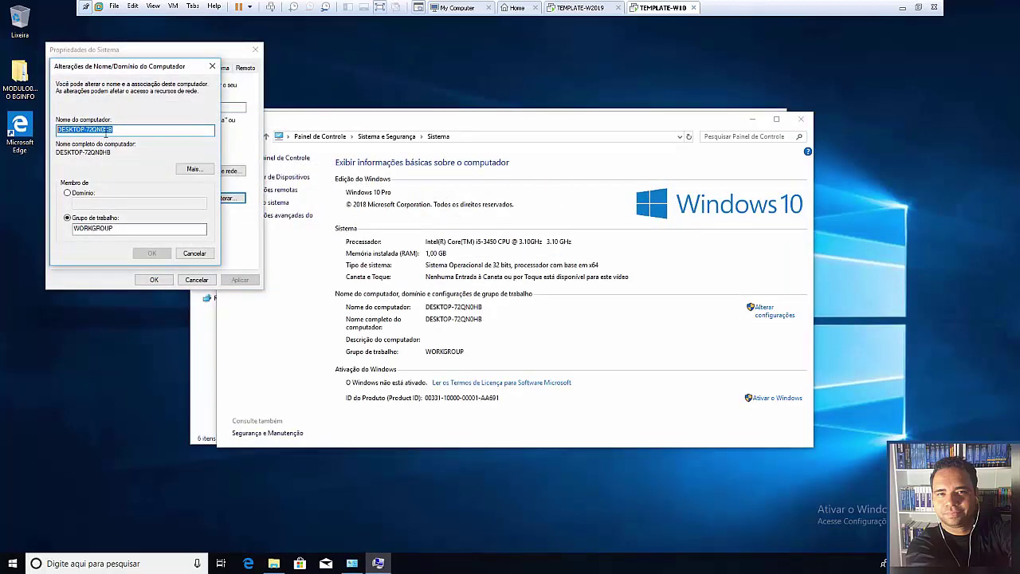
type("TEMPLAT")
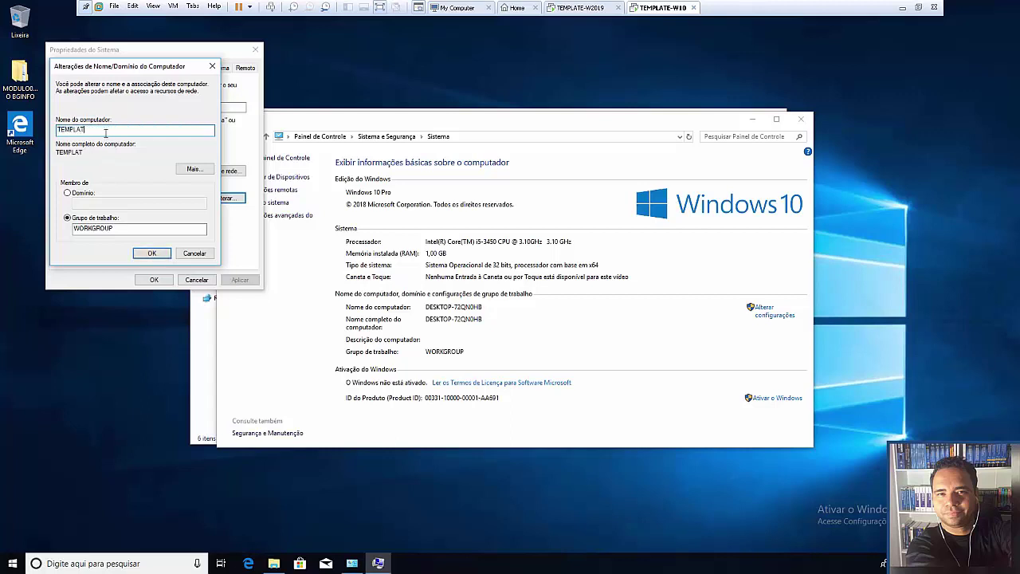
type("E-W10")
left_click(155, 252)
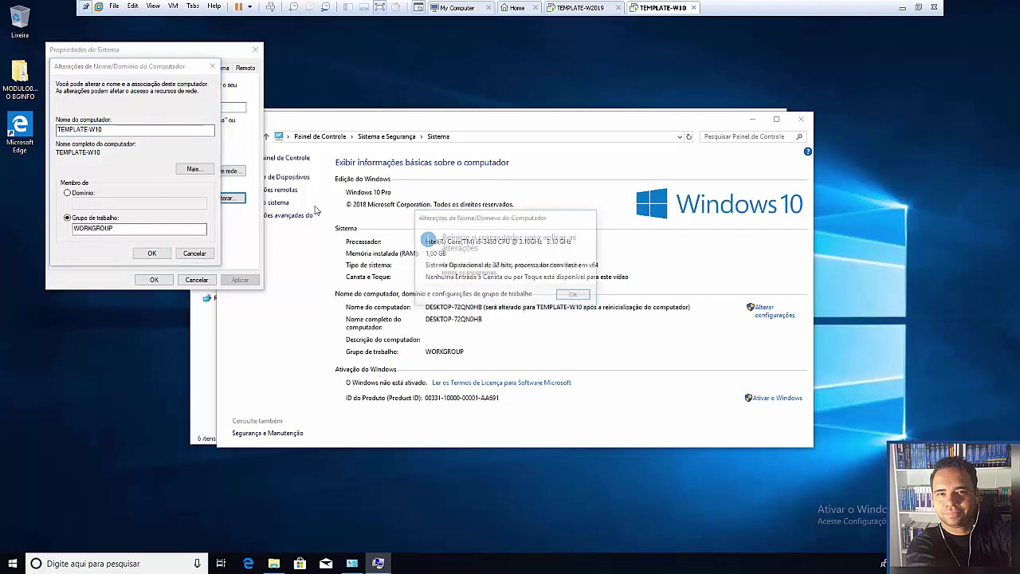
- Acknowledge the restart notice, close the system properties and restart the Windows 10 machine immediately
left_click(634, 295)
left_click(152, 282)
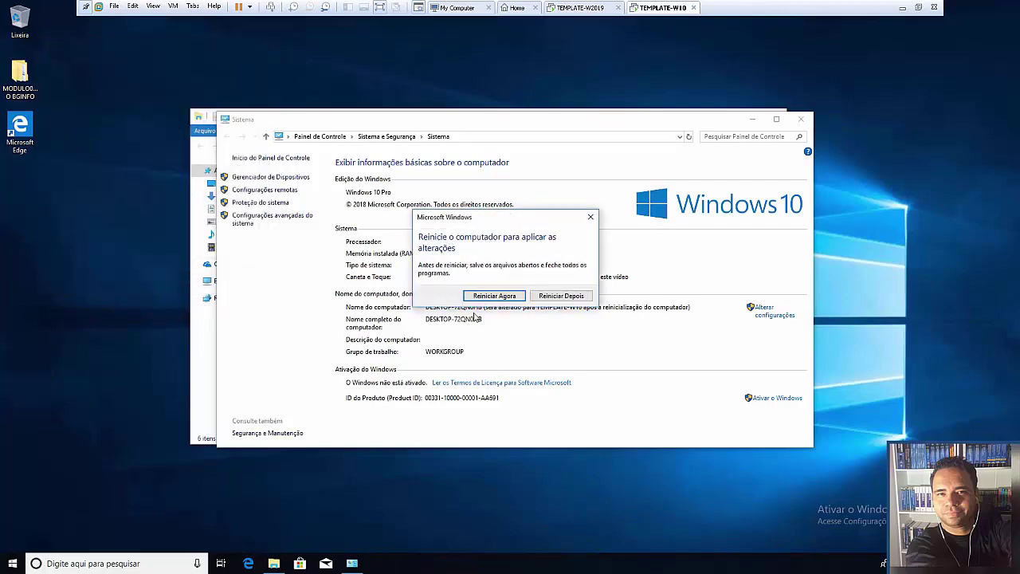
left_click(495, 295)
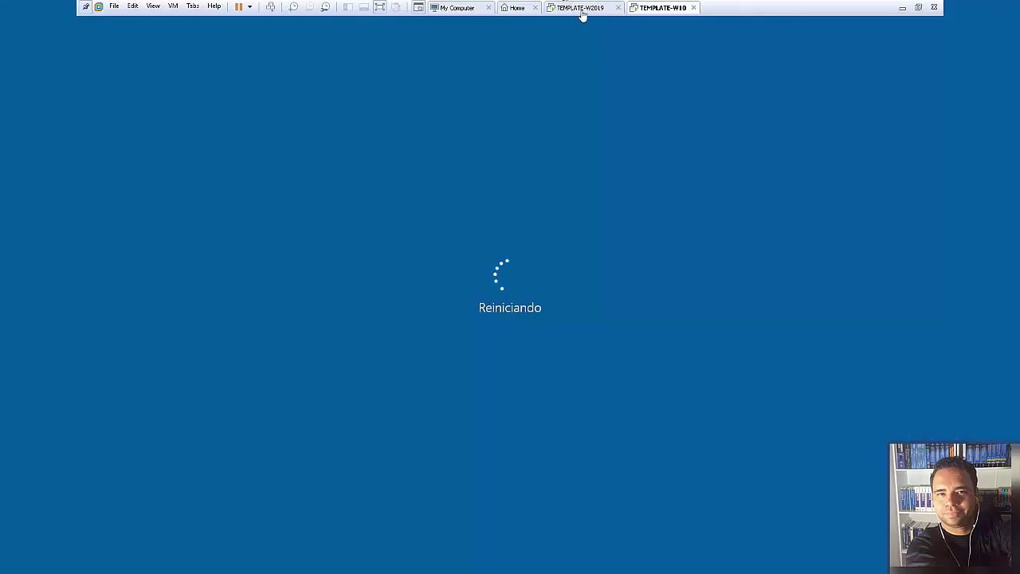
- Switch to the TEMPLATE-W2019 machine, sign in as Administrador with the account password, and clear the Server Manager windows from the desktop
left_click(579, 8)
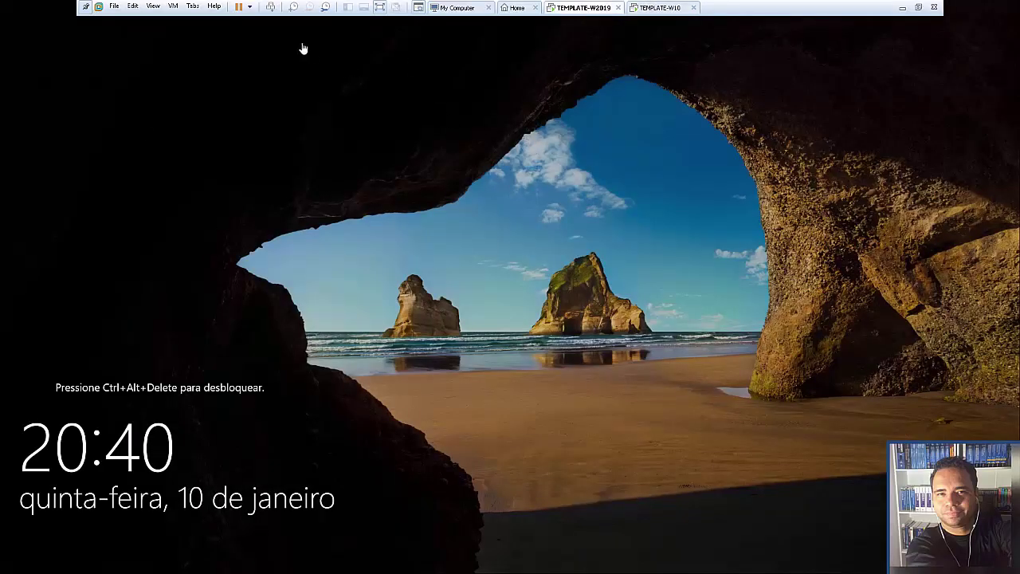
left_click(270, 8)
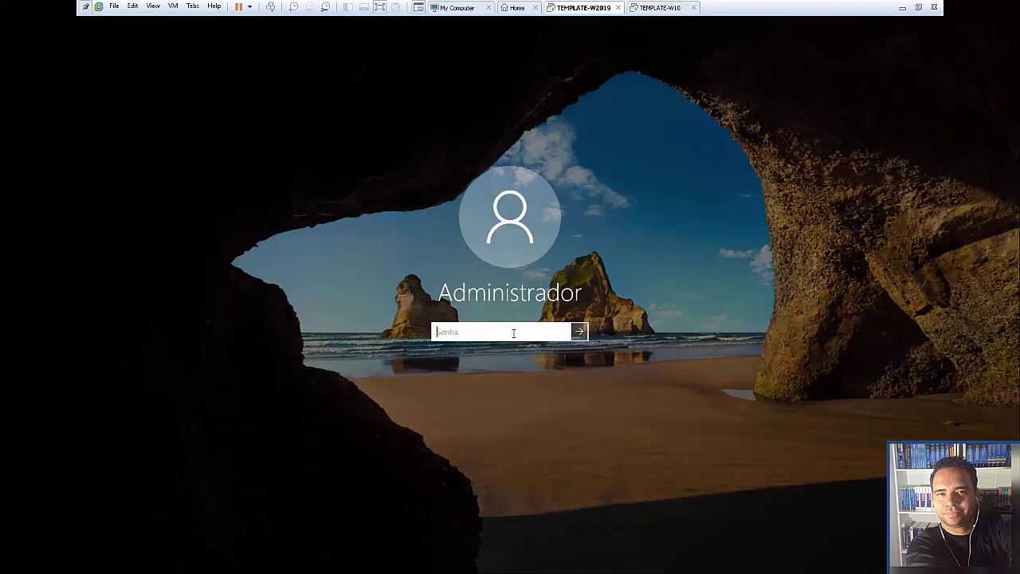
type("••••••••••")
key("Return")
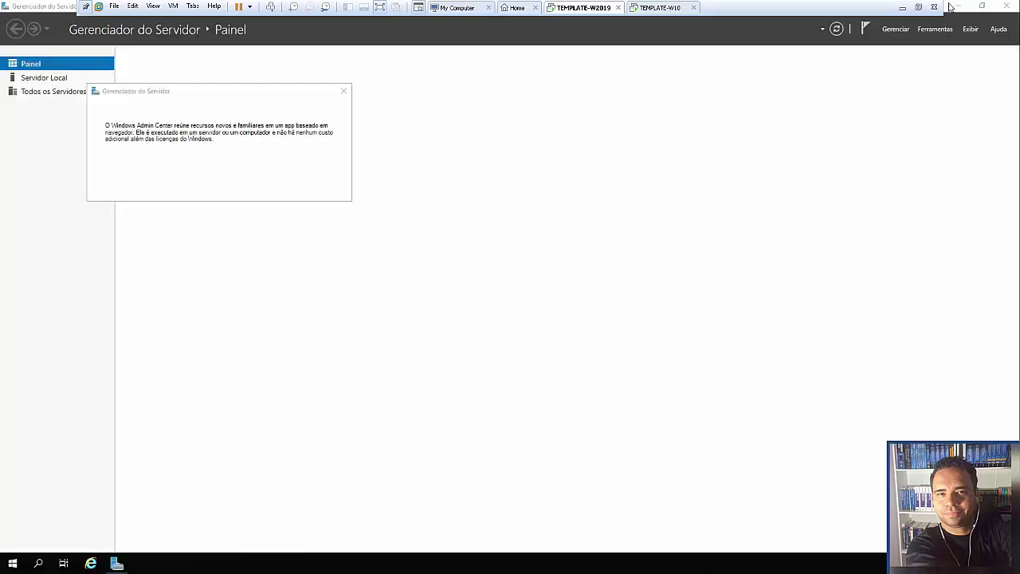
left_click(959, 6)
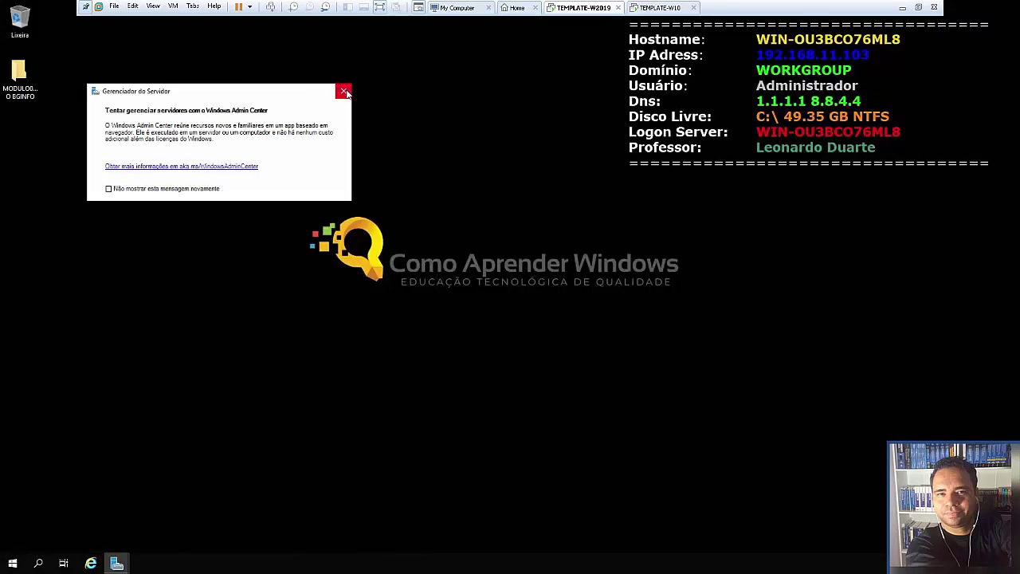
left_click(344, 92)
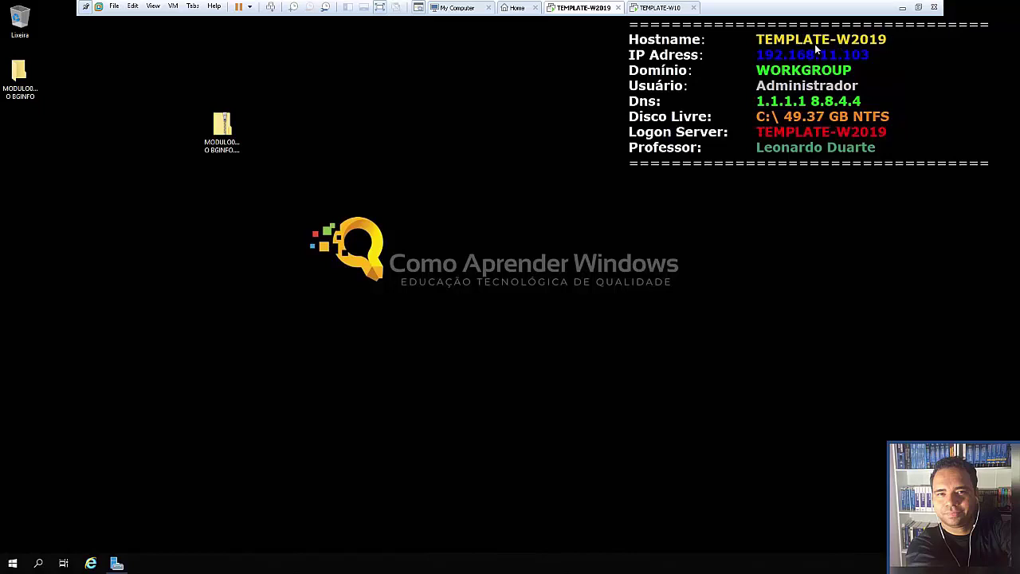
- Permanently delete the BGInfo lesson folder and its zip archive from the TEMPLATE-W2019 desktop
left_click(22, 89)
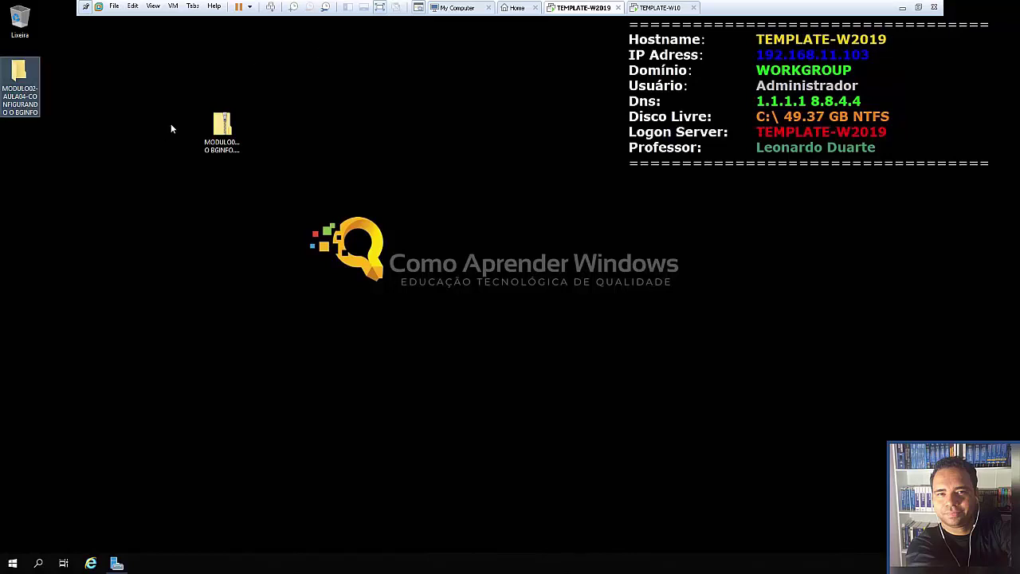
left_click(219, 128)
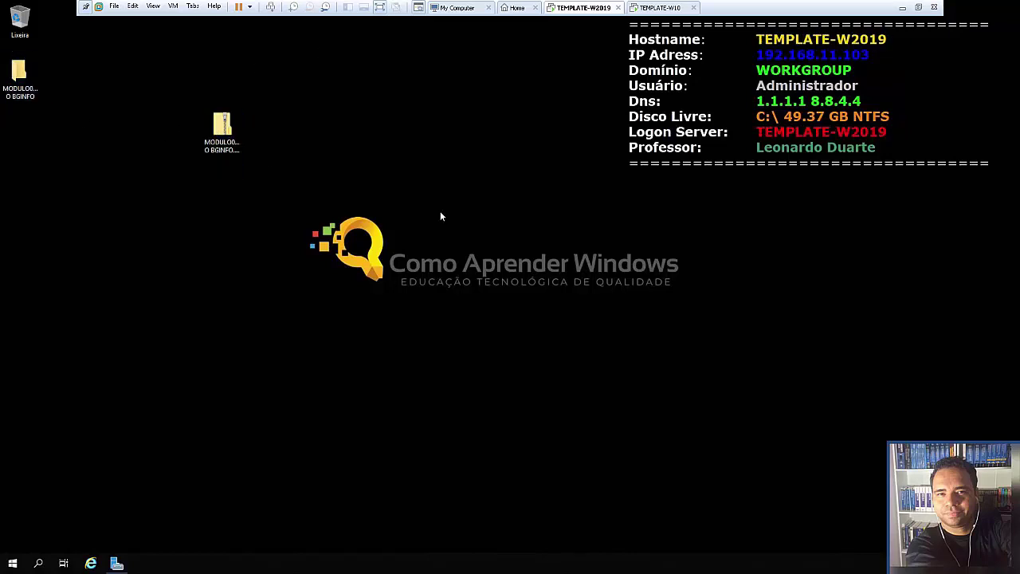
key("shift+Delete")
key("Return")
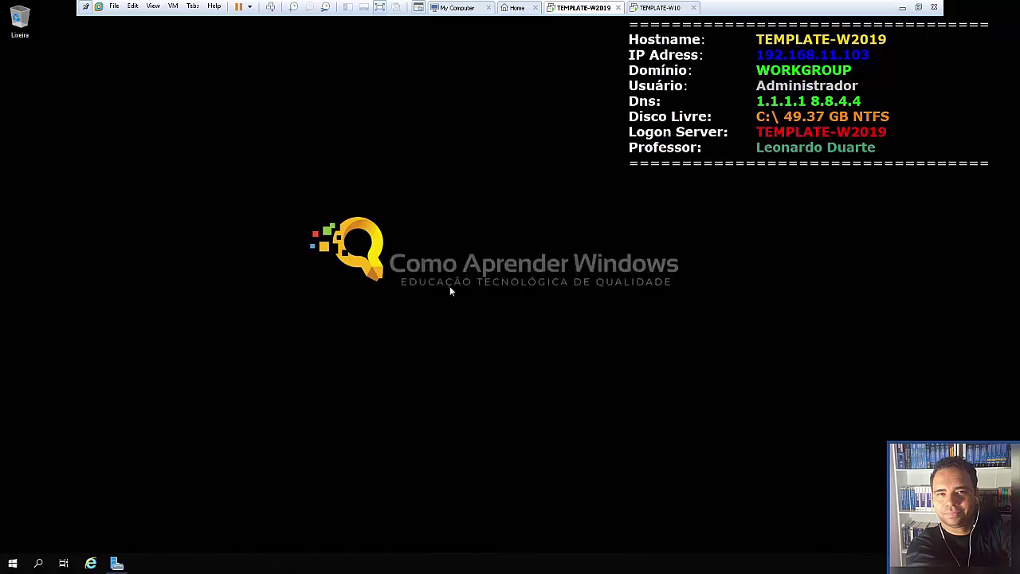
- Switch to the TEMPLATE-W10 machine and sign in to the User account with its password
left_click(655, 8)
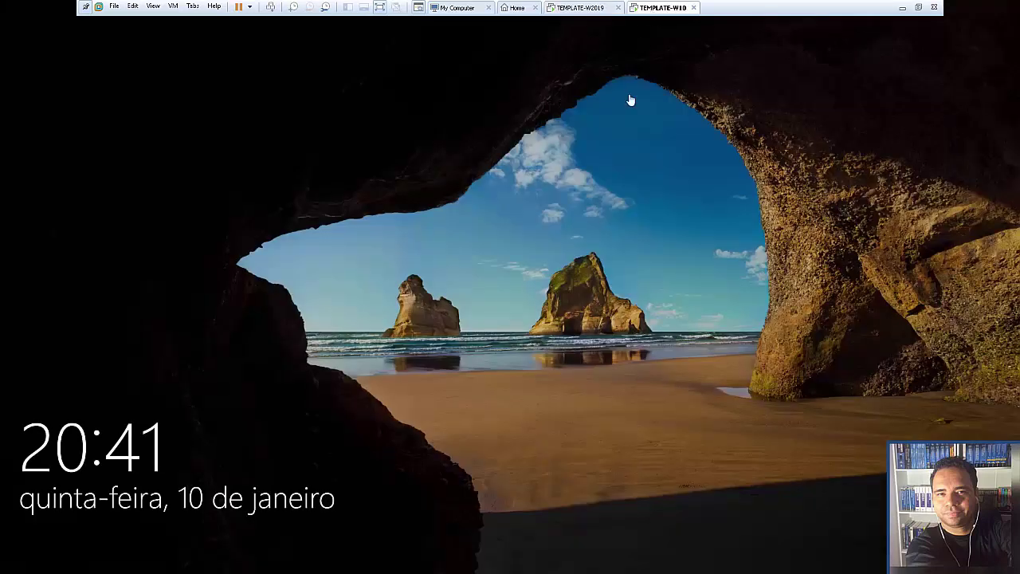
left_click(383, 103)
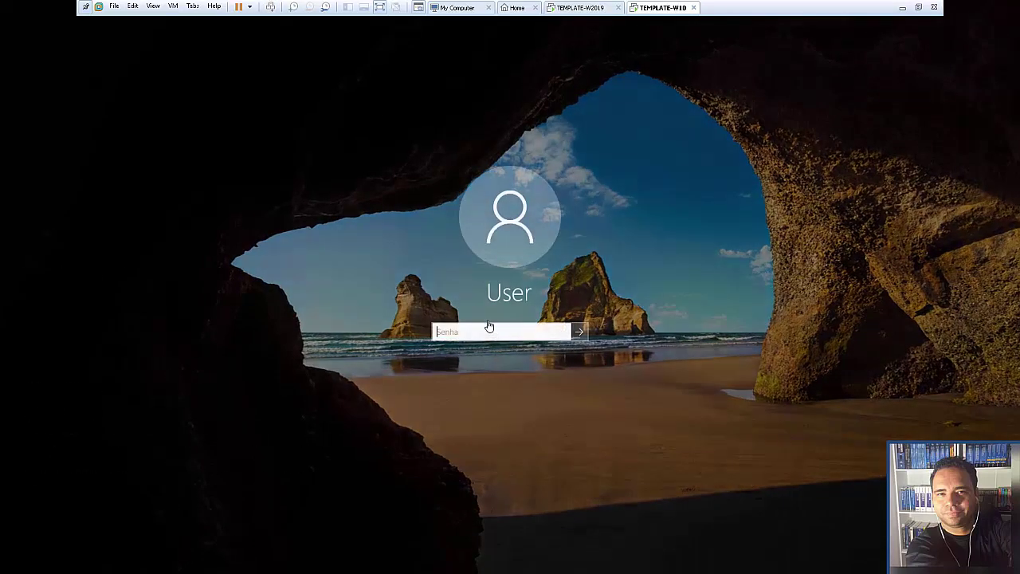
type("••••••••••")
key("Return")
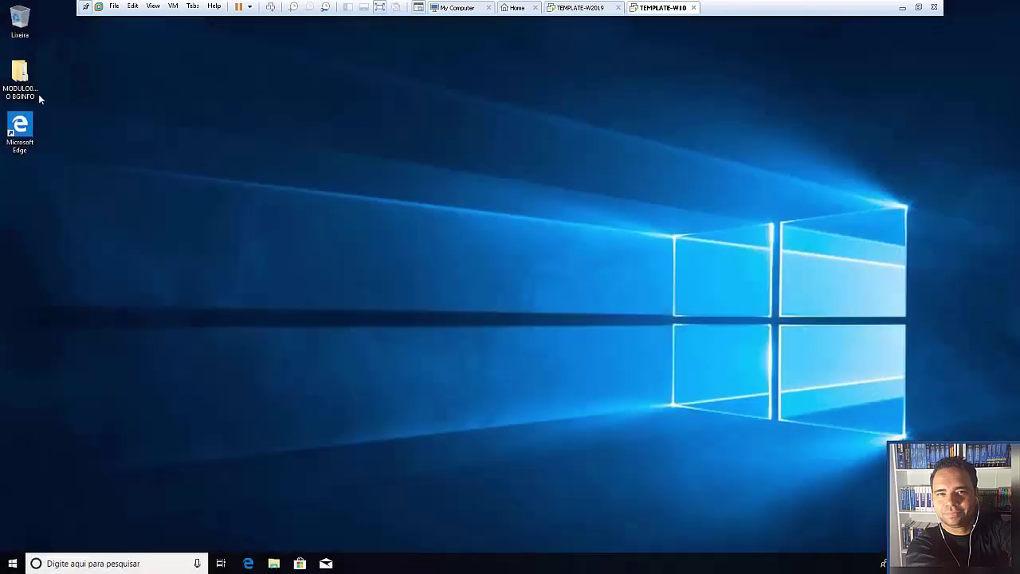
- Permanently delete the MODULO02-AULA04-CONFIGURANDO O BGINFO folder from the desktop and auto-arrange the remaining icons
left_click(37, 94)
key("shift+Delete")
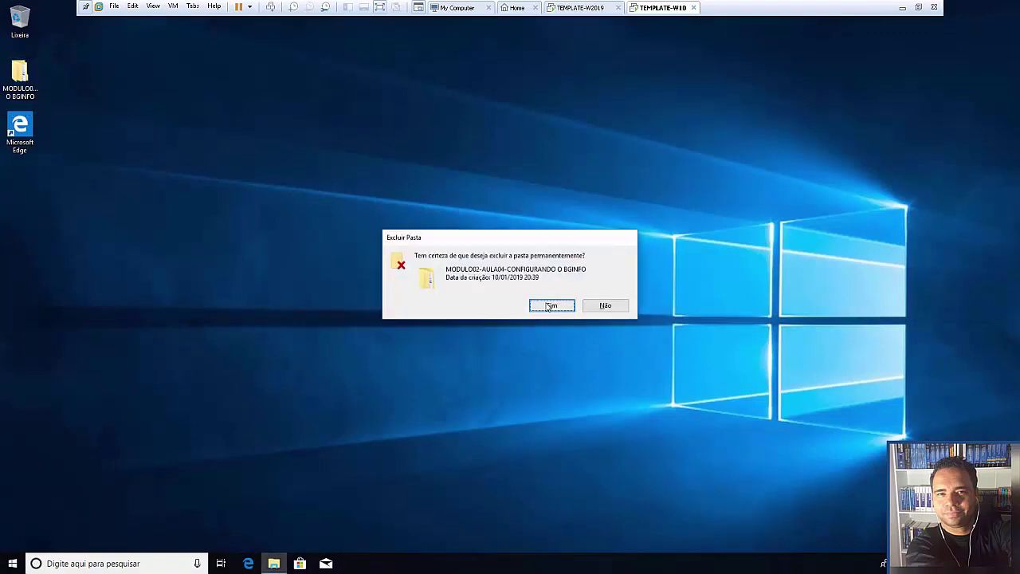
left_click(552, 305)
right_click(199, 126)
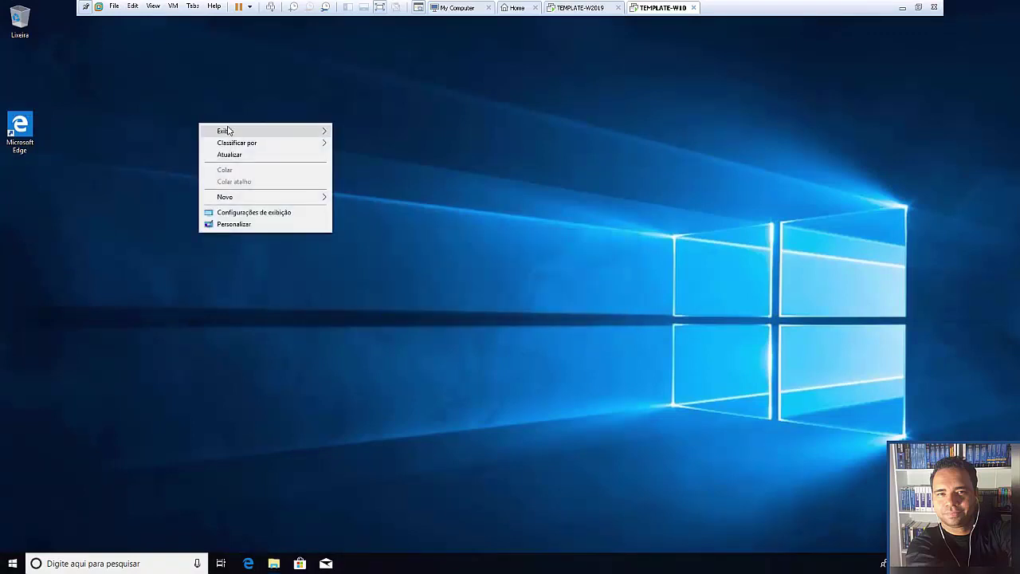
mouse_move(229, 131)
left_click(381, 170)
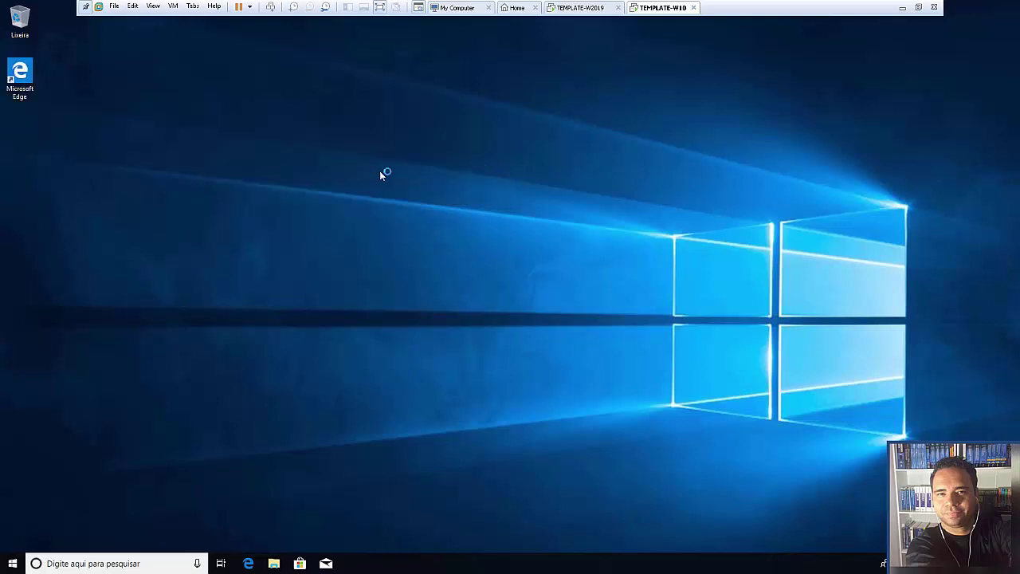
- Compare the BGInfo desktop details on the TEMPLATE-W2019 and TEMPLATE-W10 machines, alternating between the two
left_click(586, 10)
left_click(649, 7)
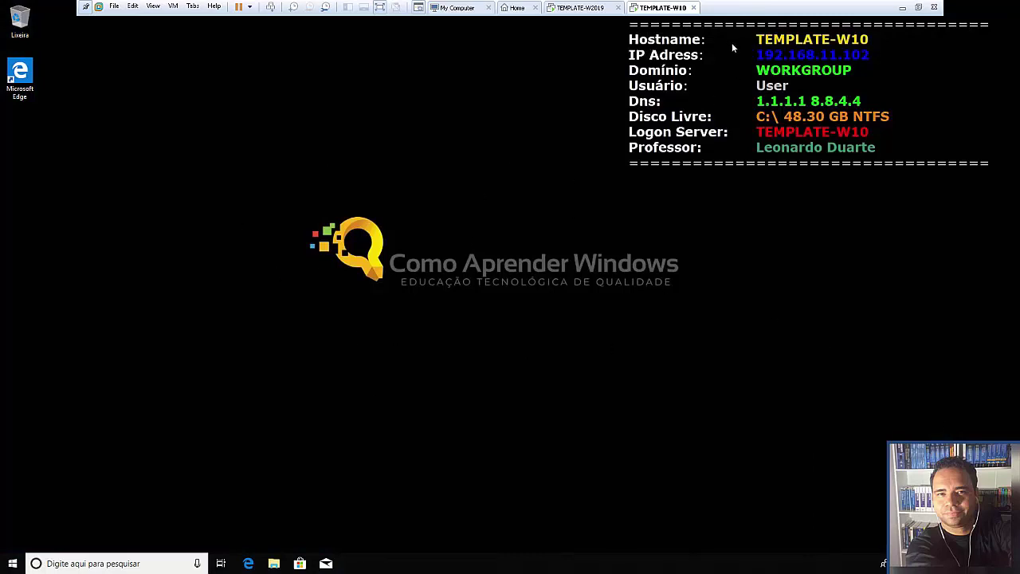
left_click(566, 8)
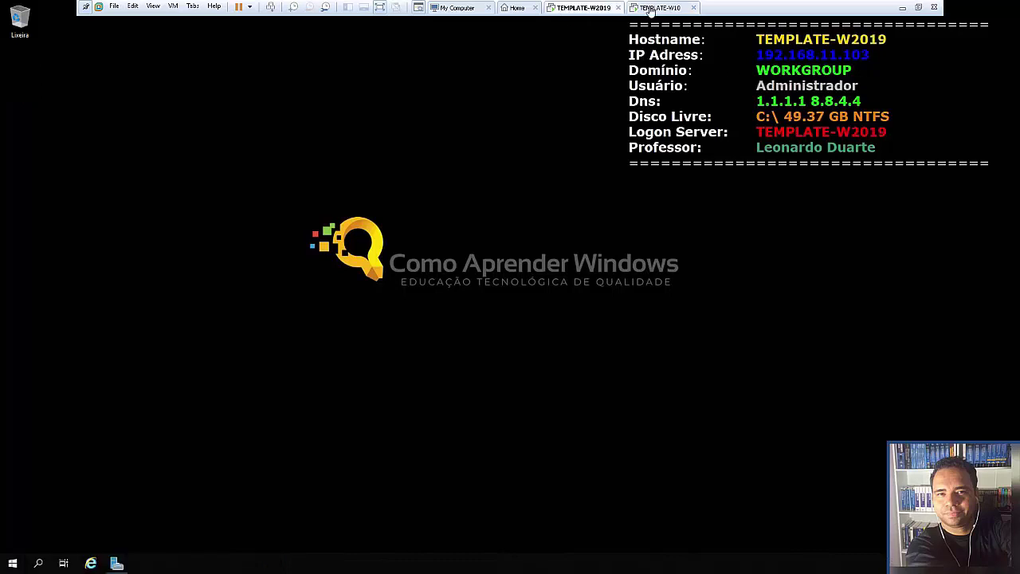
left_click(650, 8)
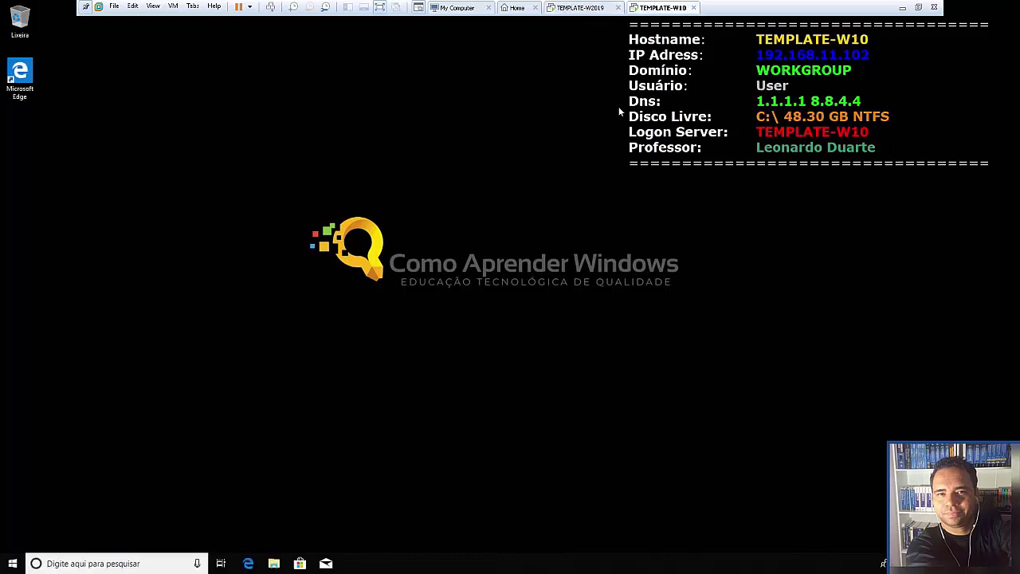
left_click(597, 10)
left_click(666, 10)
left_click(597, 9)
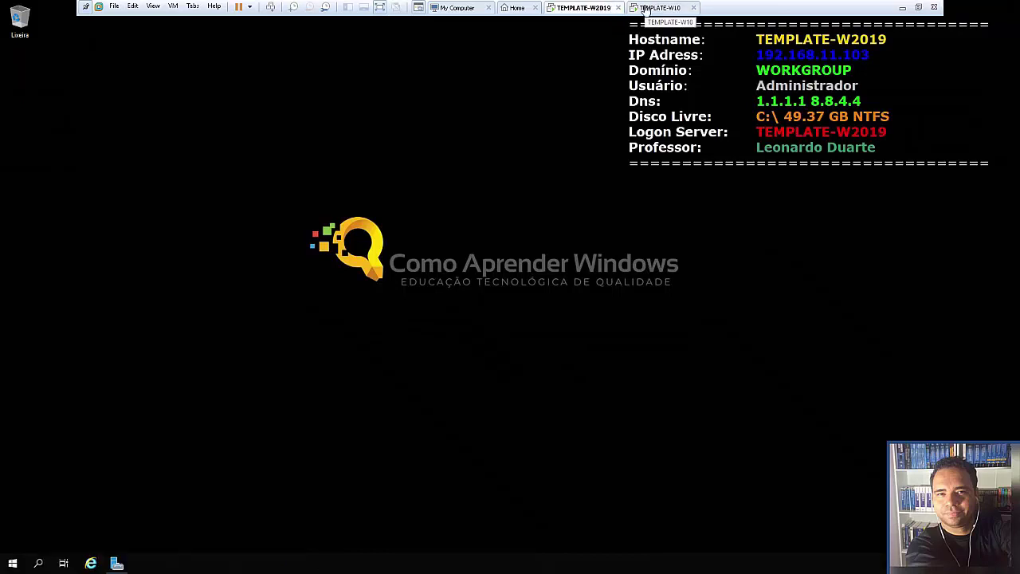
left_click(645, 8)
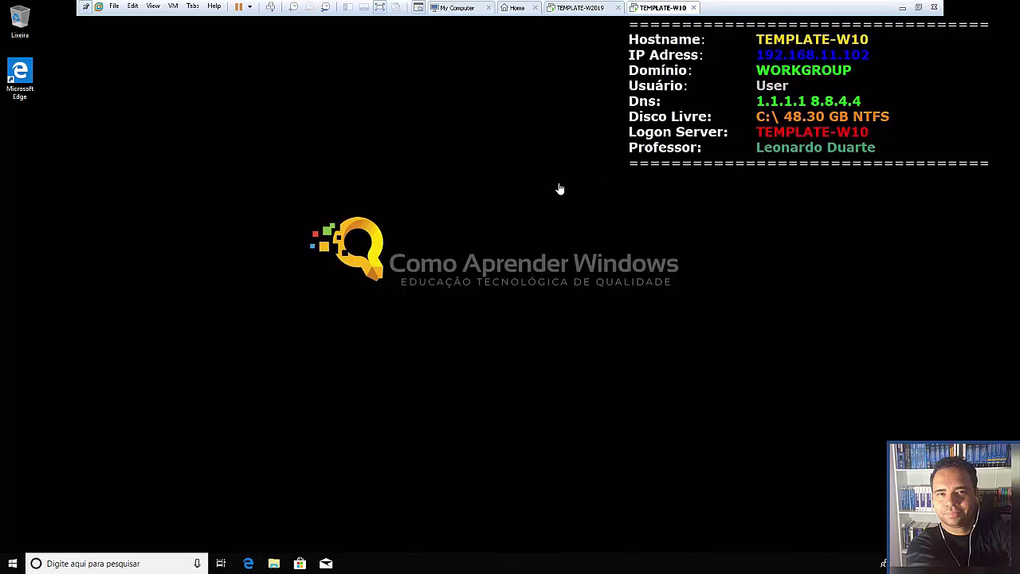
left_click(586, 8)
left_click(645, 8)
left_click(596, 8)
left_click(652, 7)
left_click(585, 8)
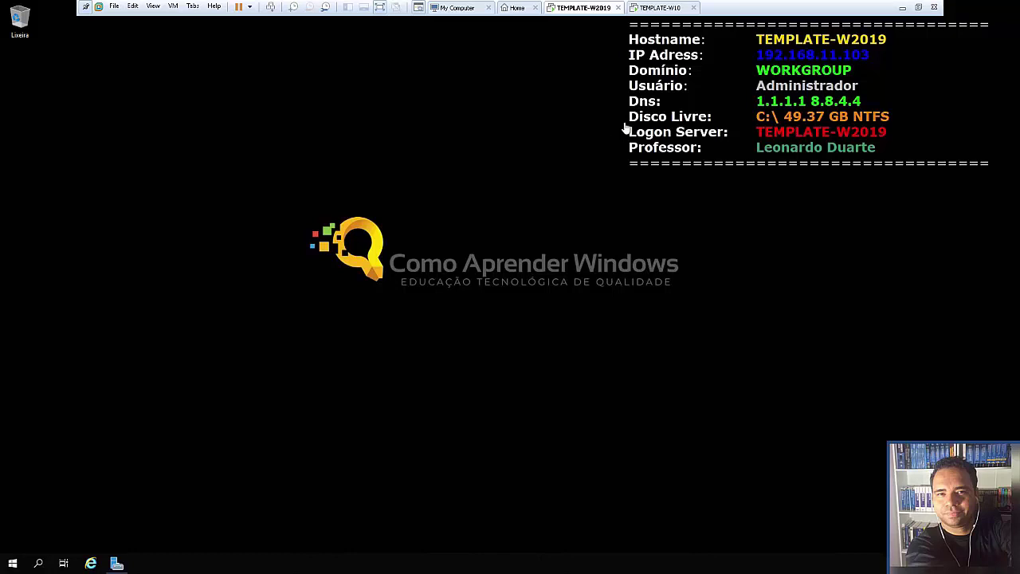
left_click(672, 9)
left_click(594, 11)
left_click(661, 9)
left_click(594, 11)
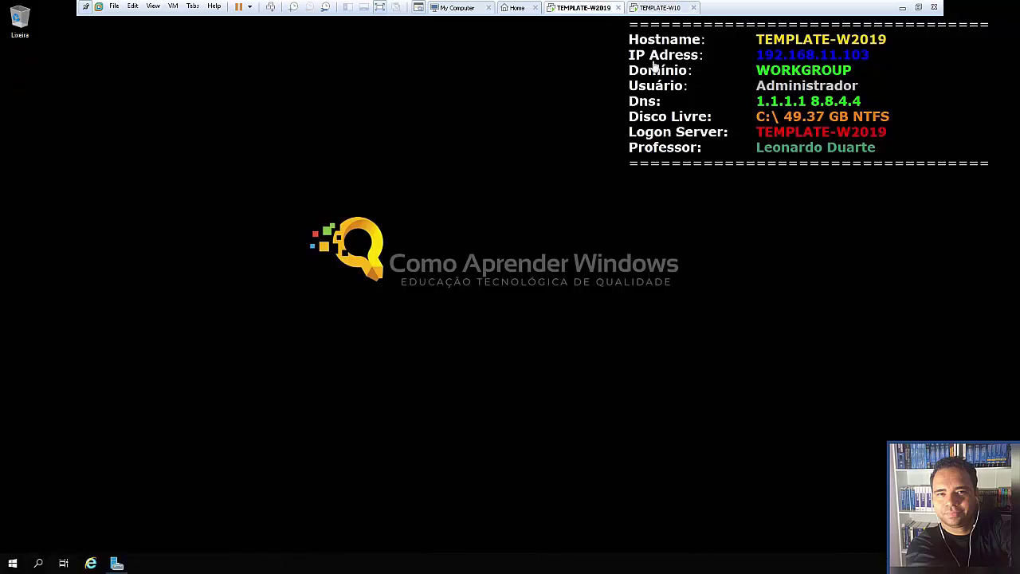
left_click(634, 14)
left_click(593, 11)
left_click(664, 9)
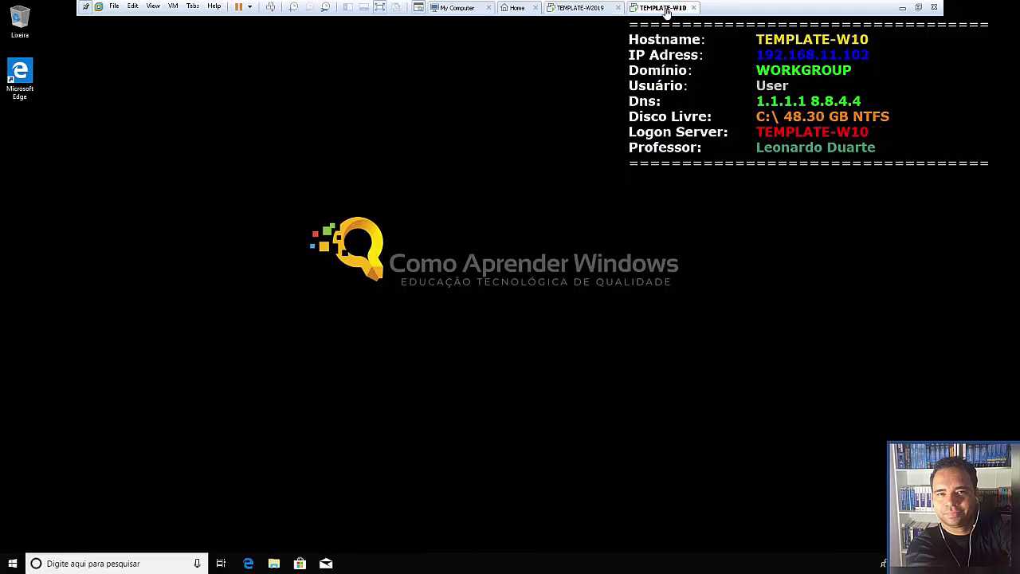
left_click(594, 10)
left_click(655, 9)
left_click(578, 9)
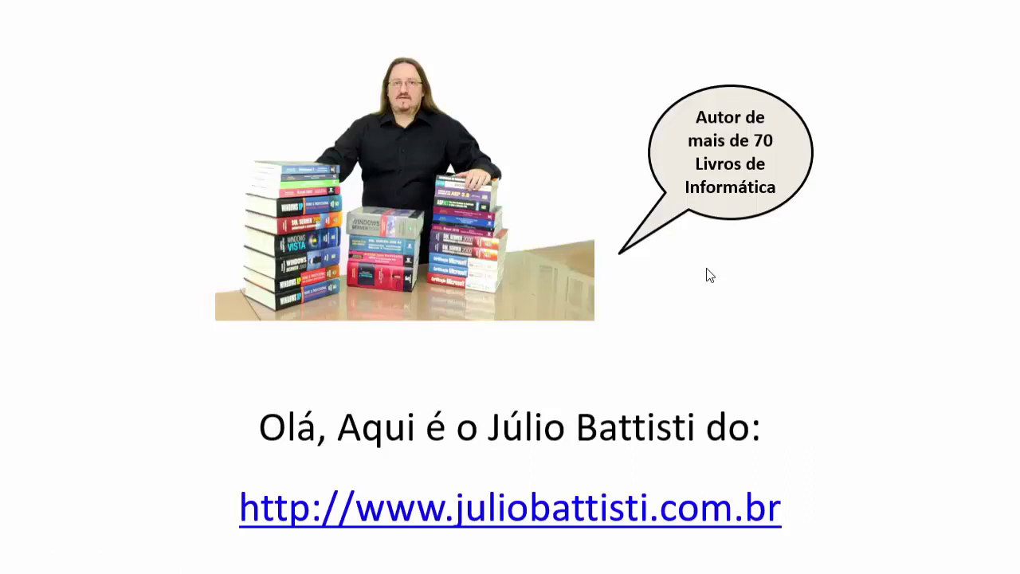
key("Right")
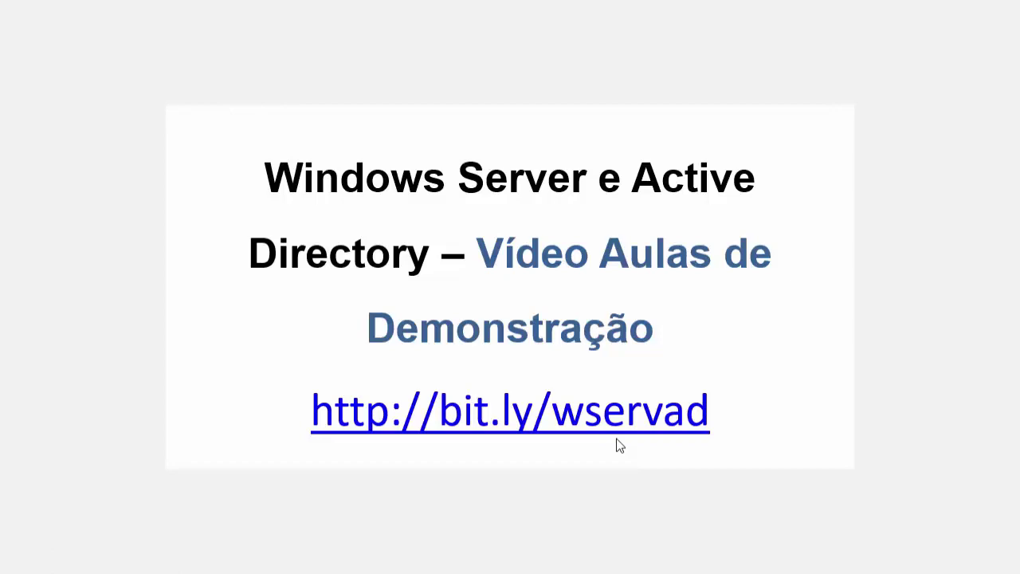
key("Right")
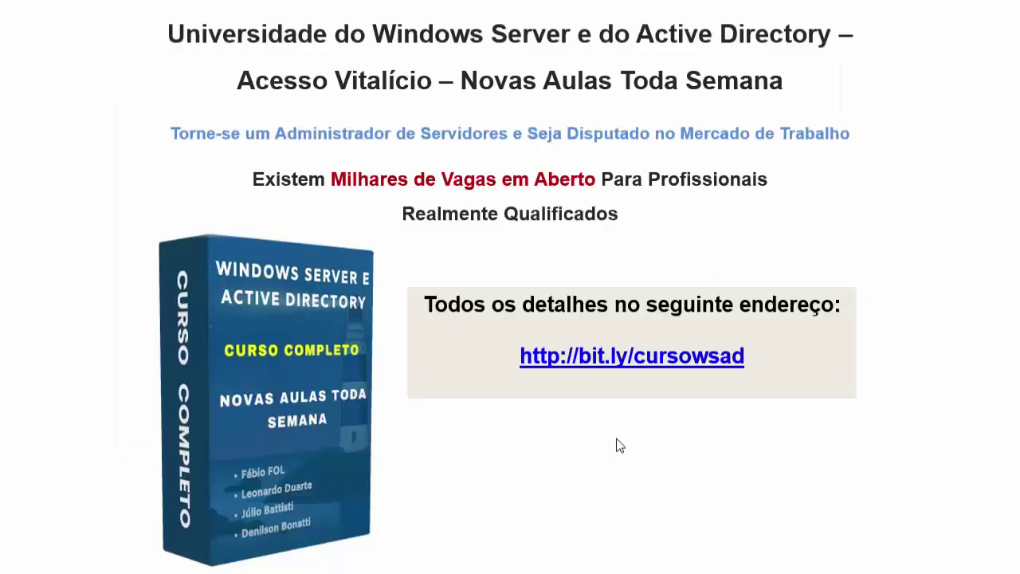